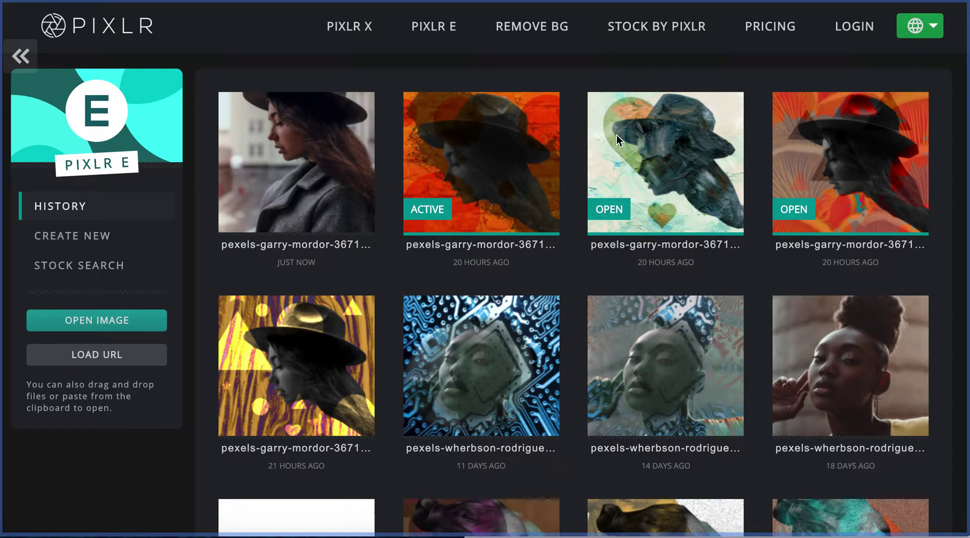
- Open the most recent pexels-garry-mordor photo of the woman in a hat and choose the polygon lasso
{"action": "left_click", "coordinate": [306, 167]}
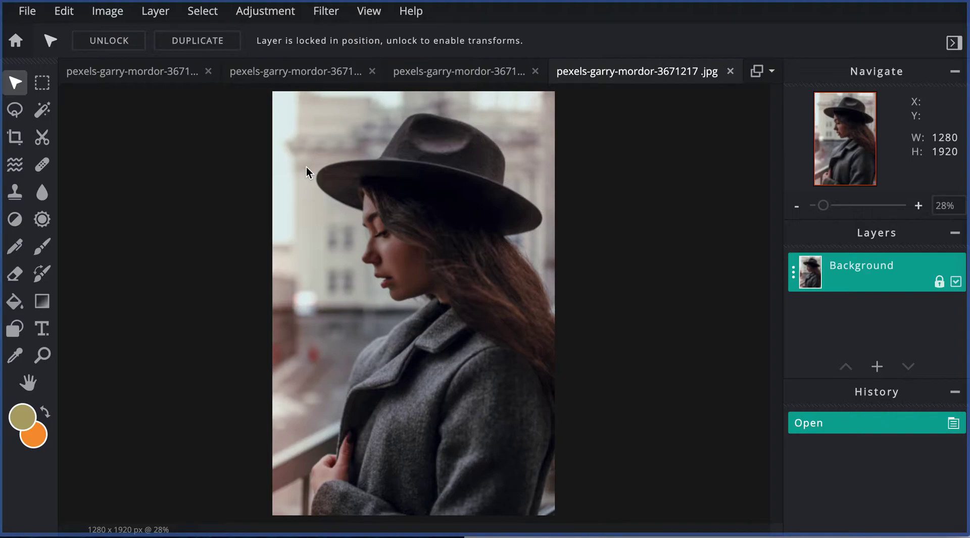
{"action": "left_click", "coordinate": [14, 109]}
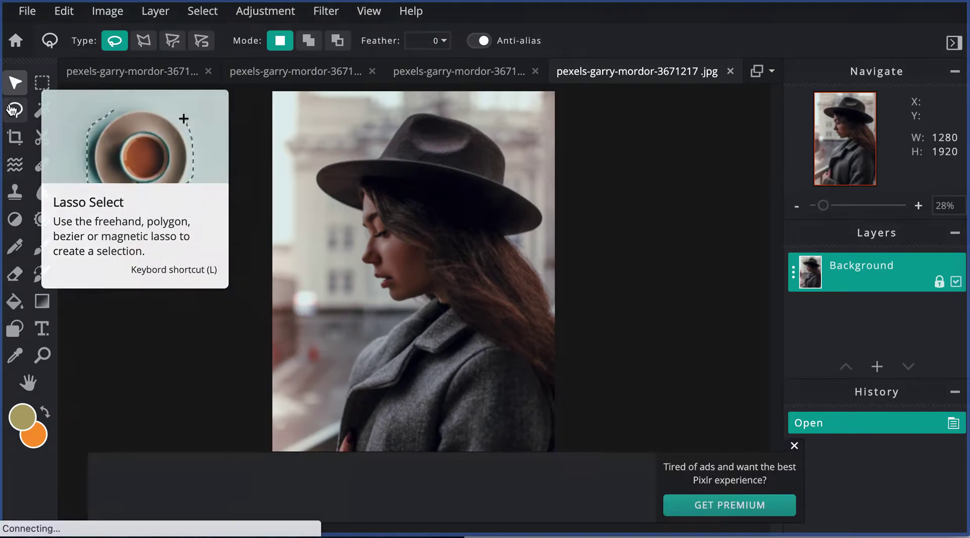
{"action": "left_click", "coordinate": [144, 41]}
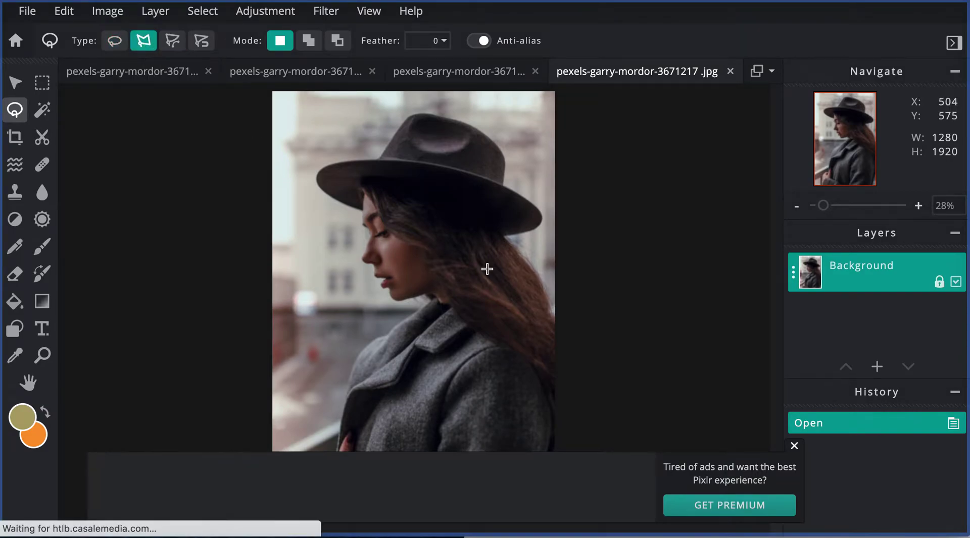
- Start a polygon lasso outline just outside the photo's right edge and trace the hair above the collar, the neck and the jaw
{"action": "left_click", "coordinate": [566, 386]}
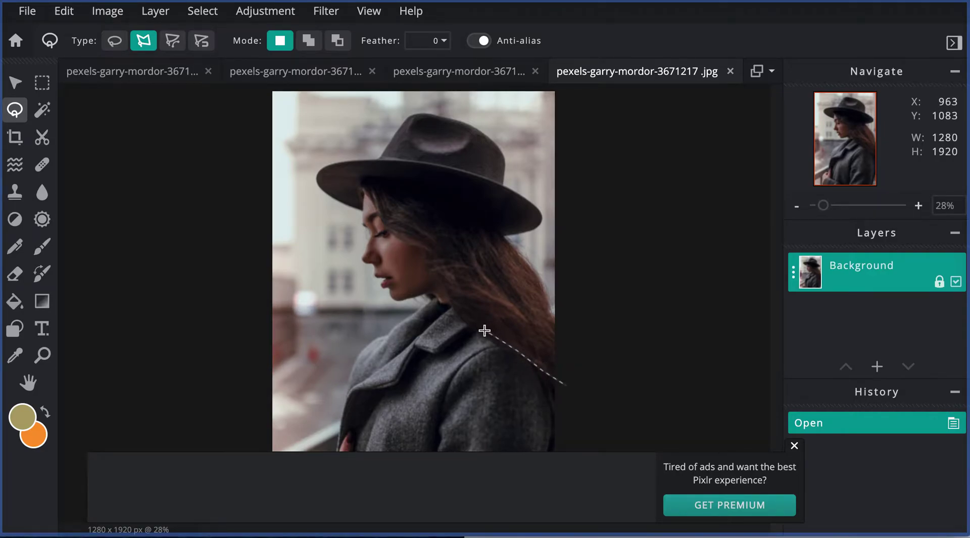
{"action": "left_click", "coordinate": [457, 314]}
{"action": "scroll", "coordinate": [387, 286], "scroll_direction": "down", "scroll_amount": 5}
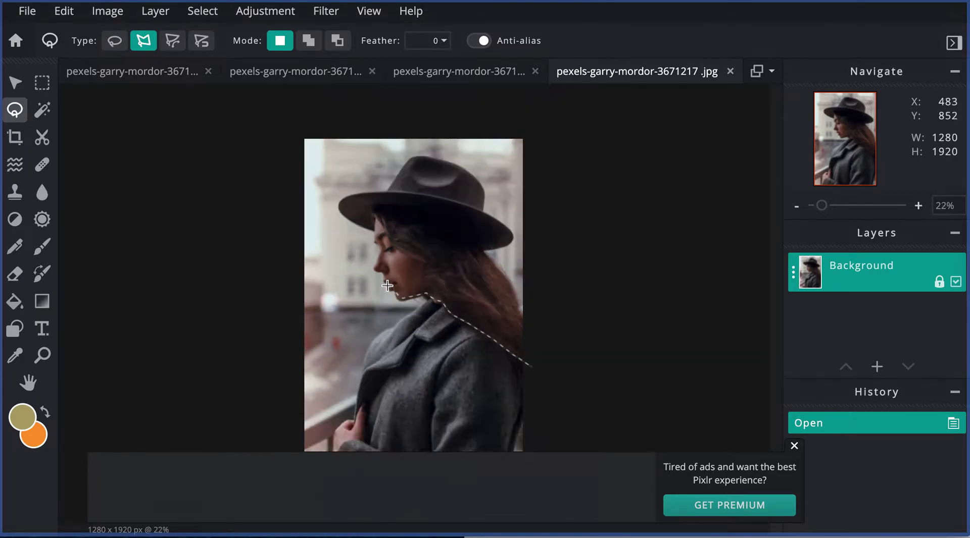
{"action": "scroll", "coordinate": [388, 285], "scroll_direction": "up", "scroll_amount": 5}
{"action": "scroll", "coordinate": [388, 286], "scroll_direction": "up", "scroll_amount": 5}
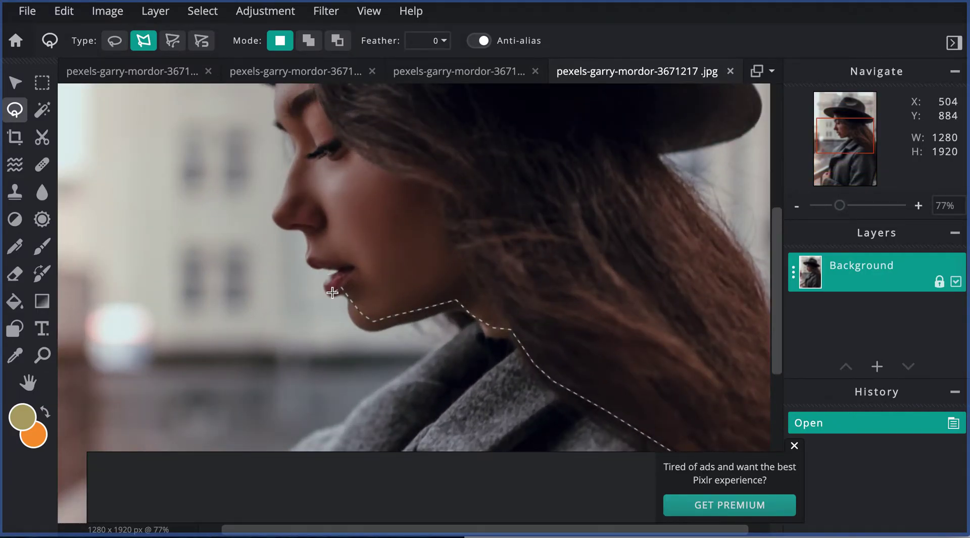
- Continue the lasso outline along the woman's lips, nose, eye socket and forehead up to the hat brim
{"action": "left_click", "coordinate": [327, 284]}
{"action": "left_click", "coordinate": [303, 230]}
{"action": "left_click", "coordinate": [288, 226]}
{"action": "left_click", "coordinate": [276, 210]}
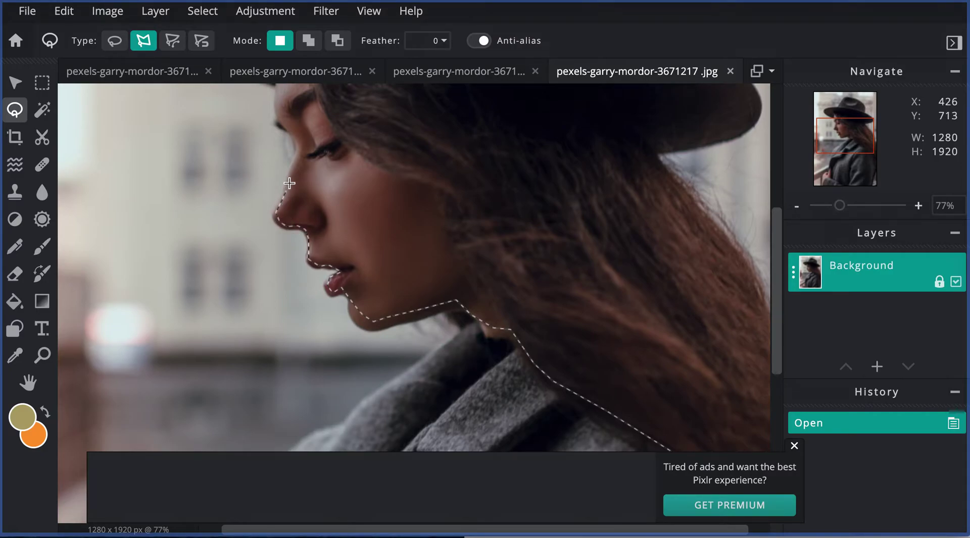
{"action": "left_click", "coordinate": [291, 174]}
{"action": "left_click", "coordinate": [297, 152]}
{"action": "left_click", "coordinate": [279, 120]}
{"action": "scroll", "coordinate": [275, 100], "scroll_direction": "up", "scroll_amount": 5}
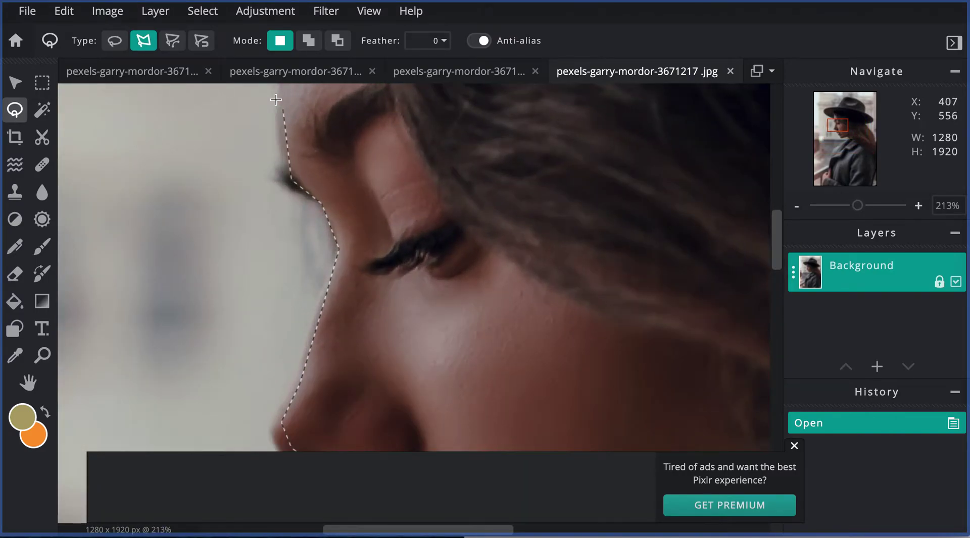
{"action": "mouse_move", "coordinate": [271, 113]}
{"action": "left_mouse_down"}
{"action": "mouse_move", "coordinate": [288, 238]}
{"action": "mouse_move", "coordinate": [291, 216]}
{"action": "left_mouse_up"}
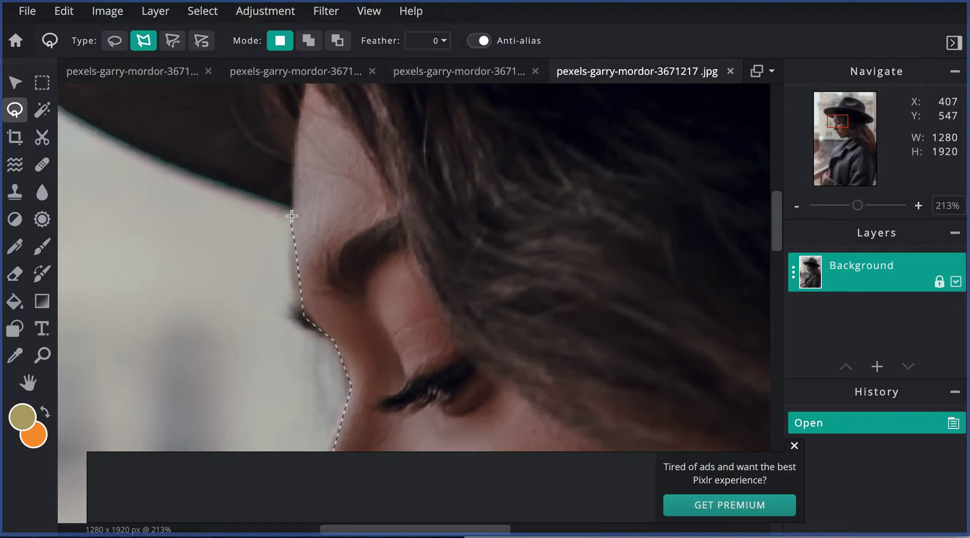
- Continue the lasso outline along the underside of the hat's front brim to its tip
{"action": "left_click", "coordinate": [256, 192]}
{"action": "scroll", "coordinate": [119, 136], "scroll_direction": "down", "scroll_amount": 1}
{"action": "scroll", "coordinate": [119, 137], "scroll_direction": "up", "scroll_amount": 3}
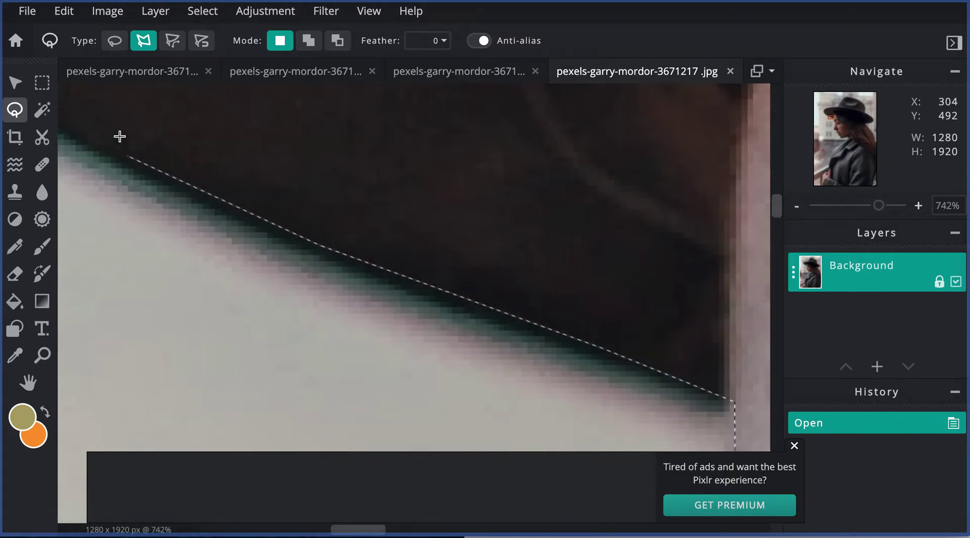
{"action": "scroll", "coordinate": [119, 136], "scroll_direction": "down", "scroll_amount": 3}
{"action": "scroll", "coordinate": [119, 136], "scroll_direction": "down", "scroll_amount": 5}
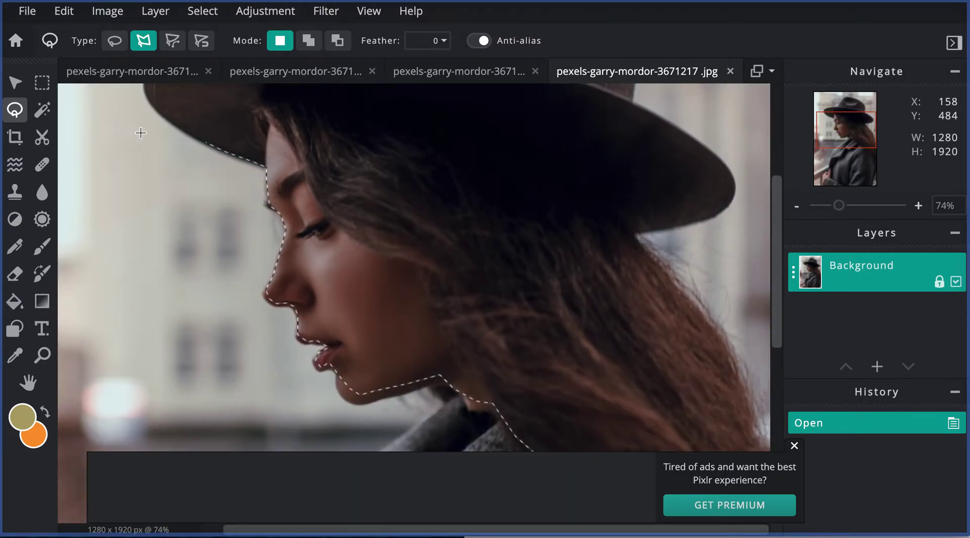
{"action": "left_click", "coordinate": [175, 123]}
{"action": "scroll", "coordinate": [164, 110], "scroll_direction": "up", "scroll_amount": 3}
{"action": "scroll", "coordinate": [165, 111], "scroll_direction": "down", "scroll_amount": 5}
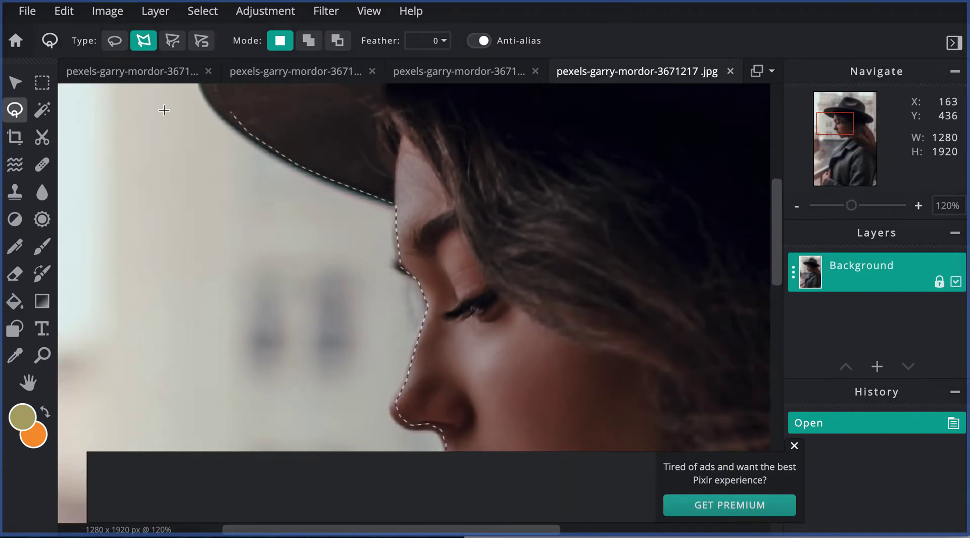
{"action": "scroll", "coordinate": [164, 111], "scroll_direction": "down", "scroll_amount": 4}
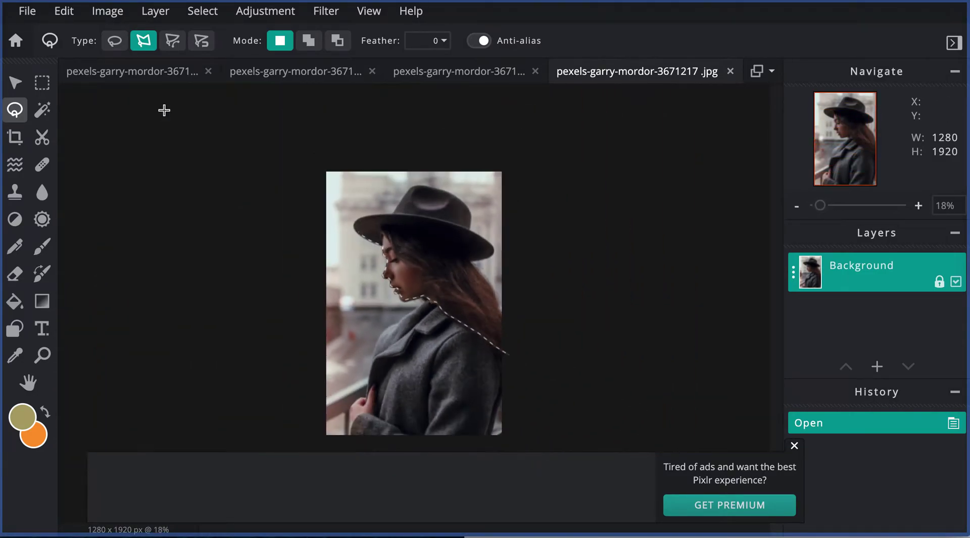
- Trace the top of the front brim, the hat's crown and the back brim with the lasso
{"action": "left_click", "coordinate": [372, 218]}
{"action": "left_click", "coordinate": [396, 216]}
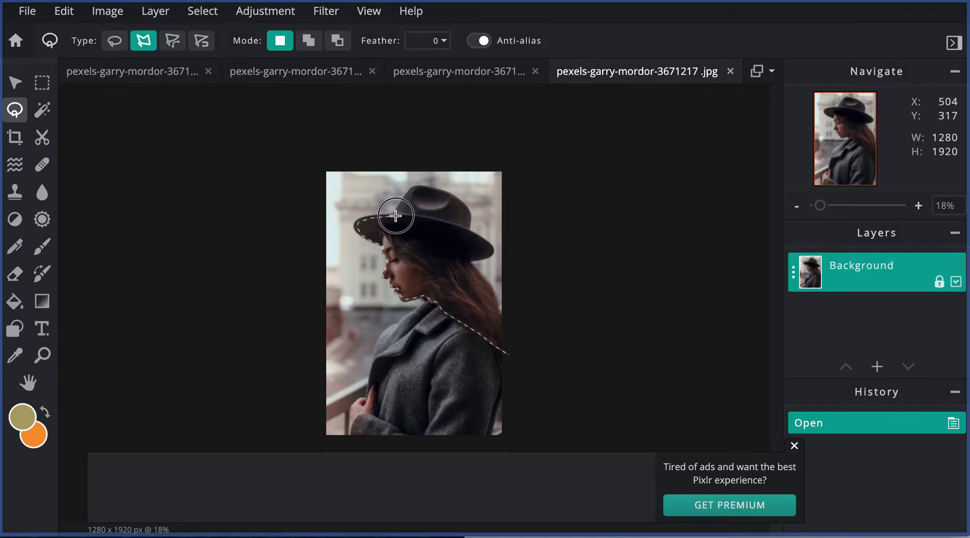
{"action": "left_click", "coordinate": [413, 188]}
{"action": "left_click", "coordinate": [421, 188]}
{"action": "left_click", "coordinate": [441, 193]}
{"action": "left_click", "coordinate": [454, 195]}
{"action": "left_click", "coordinate": [470, 231]}
{"action": "left_click", "coordinate": [488, 246]}
{"action": "left_click", "coordinate": [493, 252]}
- Trace the back of the hair past the photo's edge and close the lasso selection at its starting point
{"action": "left_click", "coordinate": [467, 262]}
{"action": "left_click", "coordinate": [490, 288]}
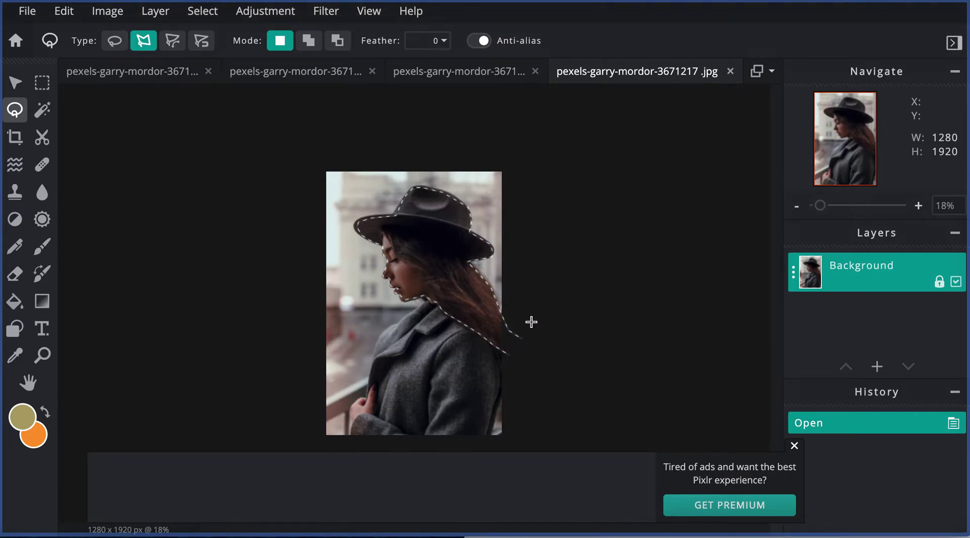
{"action": "left_click", "coordinate": [585, 301]}
{"action": "left_click", "coordinate": [608, 233]}
{"action": "left_click", "coordinate": [668, 250]}
{"action": "left_click", "coordinate": [645, 343]}
{"action": "left_click", "coordinate": [568, 340]}
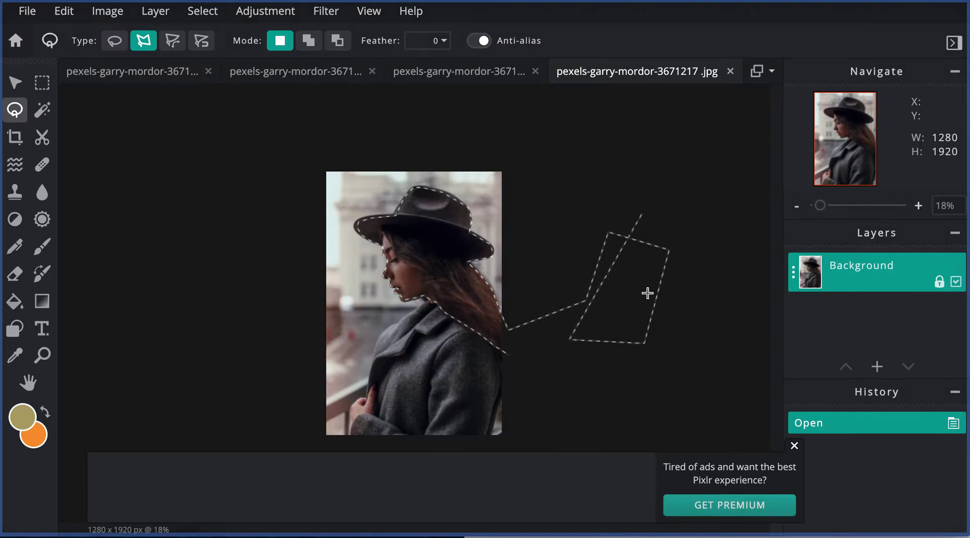
{"action": "left_click", "coordinate": [511, 356]}
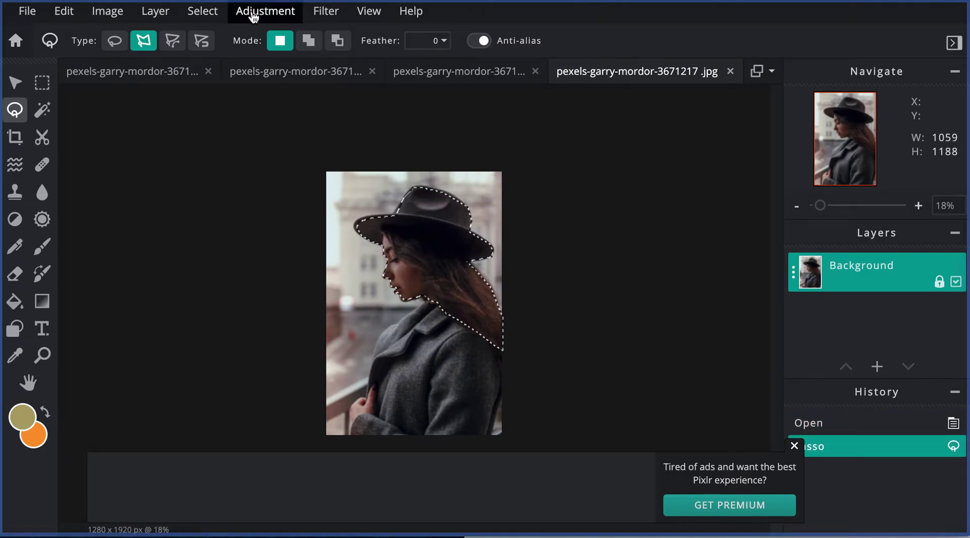
- Convert the selection of the head and hat to a mask
{"action": "left_click", "coordinate": [221, 14]}
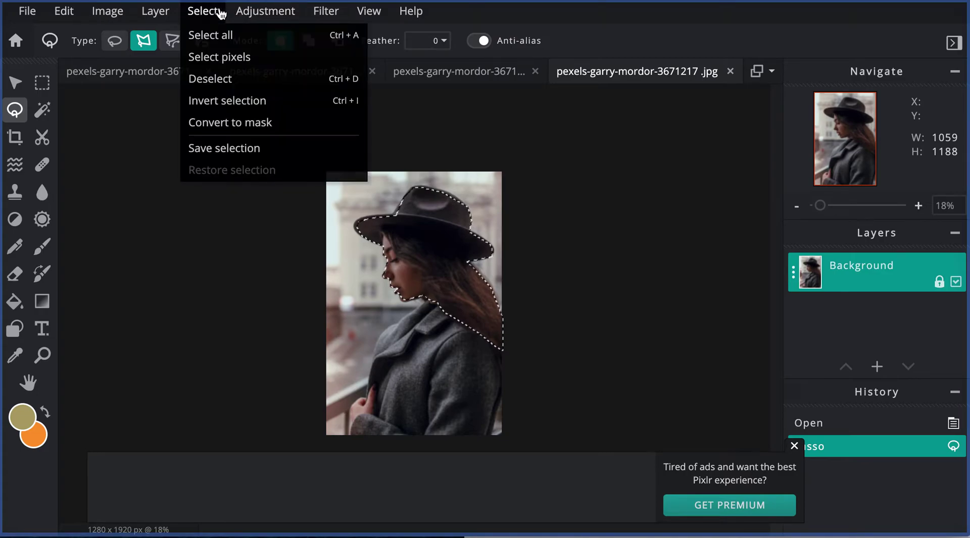
{"action": "left_click", "coordinate": [246, 128]}
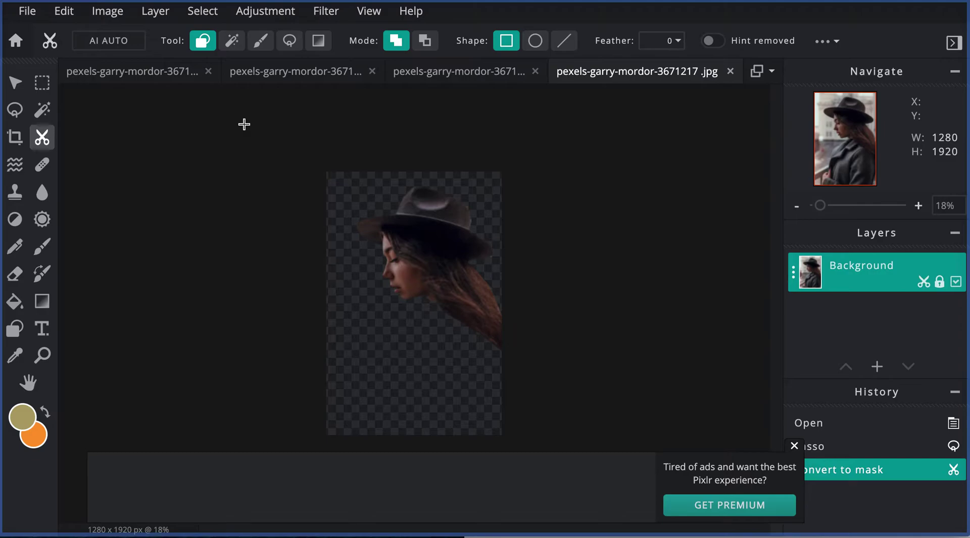
- Crop the canvas freely around the masked head to 1155 × 1285 px
{"action": "left_click", "coordinate": [14, 138]}
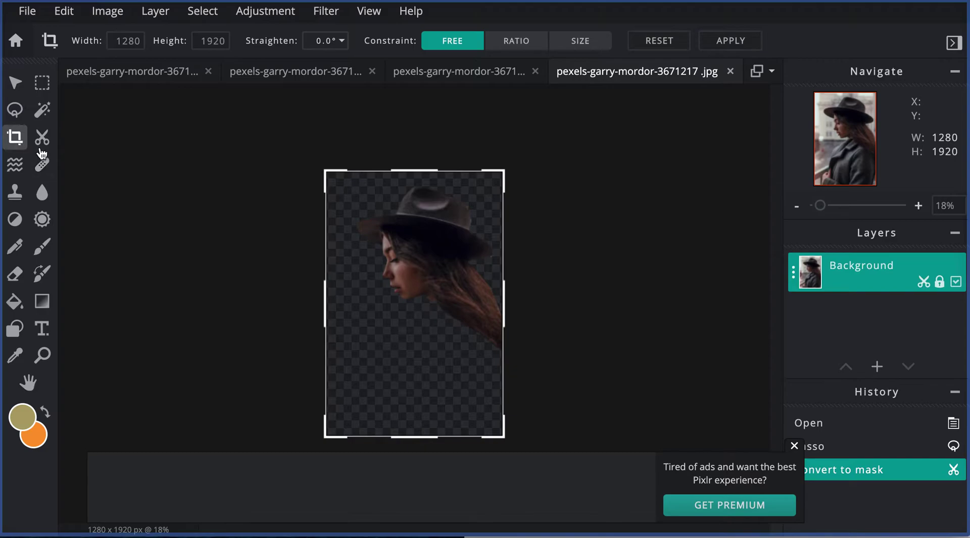
{"action": "left_click_drag", "start_coordinate": [424, 439], "coordinate": [435, 362]}
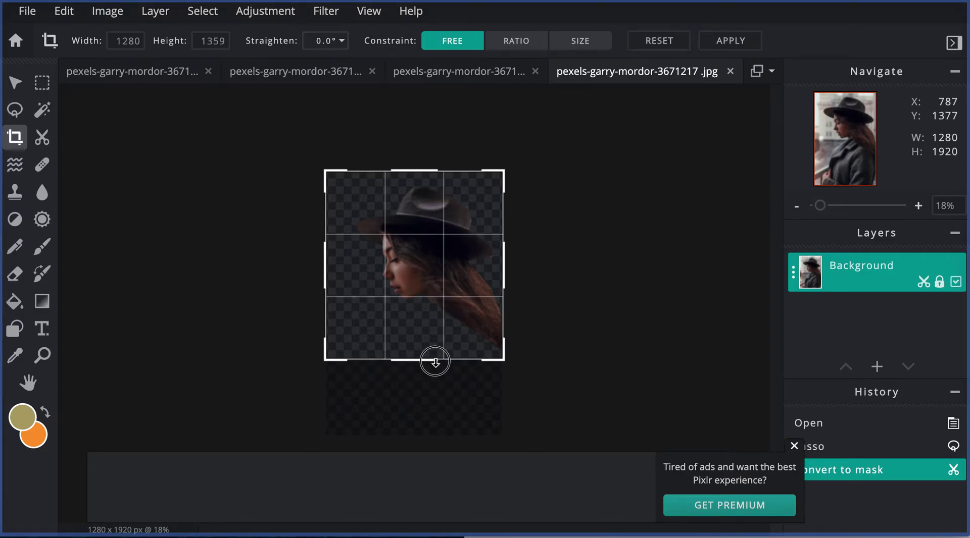
{"action": "left_click_drag", "start_coordinate": [435, 362], "coordinate": [434, 362]}
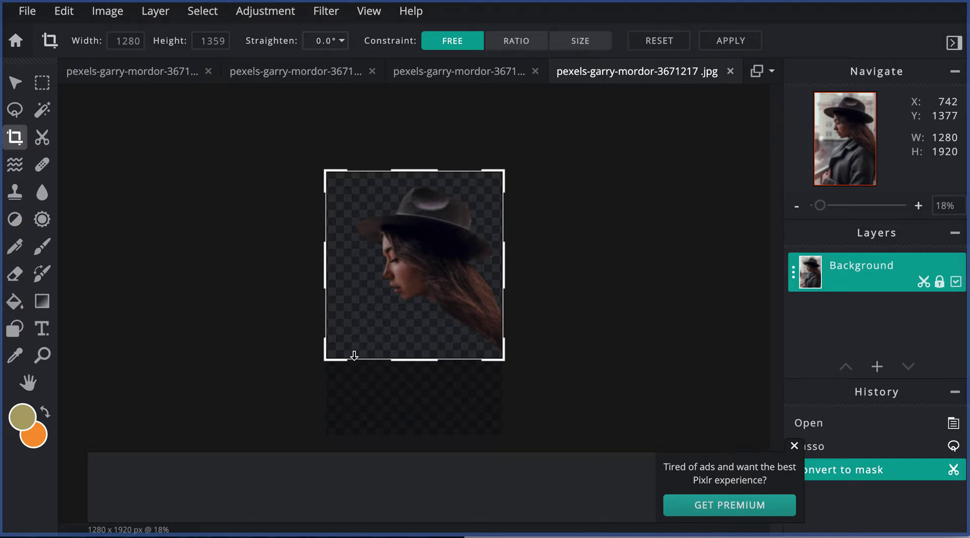
{"action": "left_click_drag", "start_coordinate": [327, 358], "coordinate": [344, 347]}
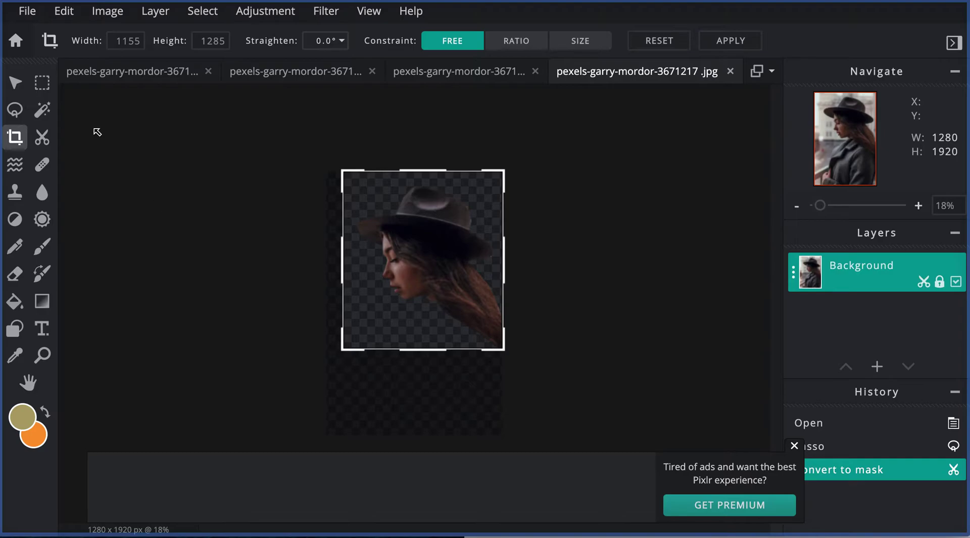
{"action": "left_click", "coordinate": [14, 89]}
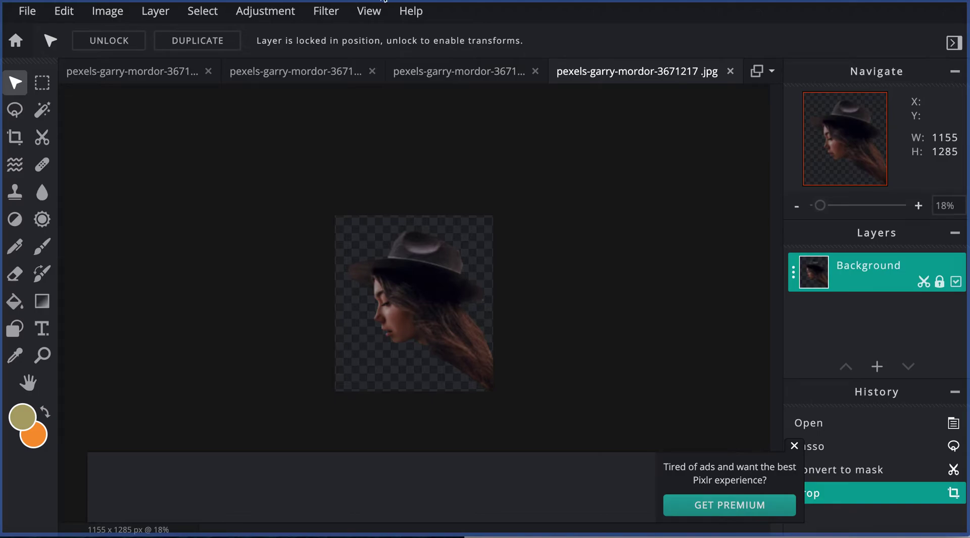
- Apply Hue & saturation to the head with saturation -100, and dismiss the advertisement
{"action": "left_click", "coordinate": [264, 15]}
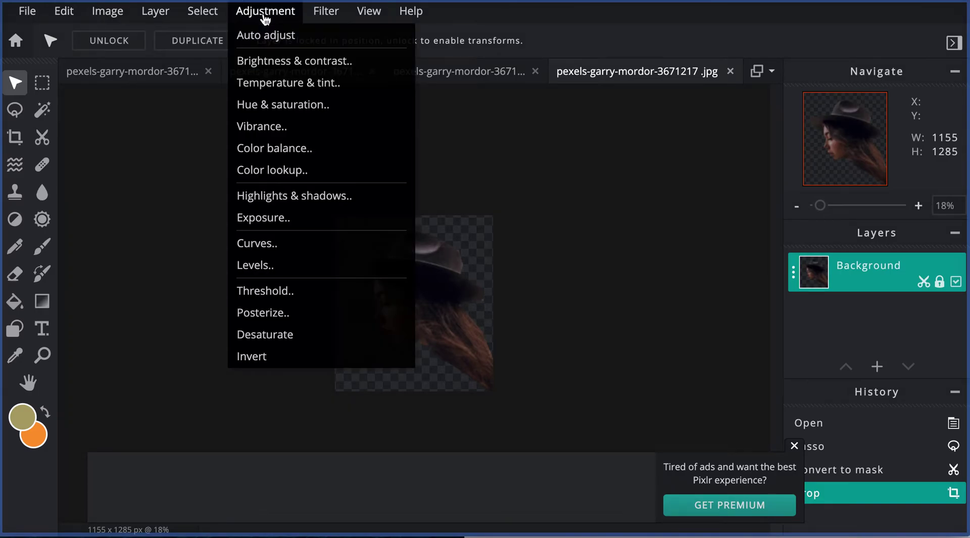
{"action": "left_click", "coordinate": [278, 105]}
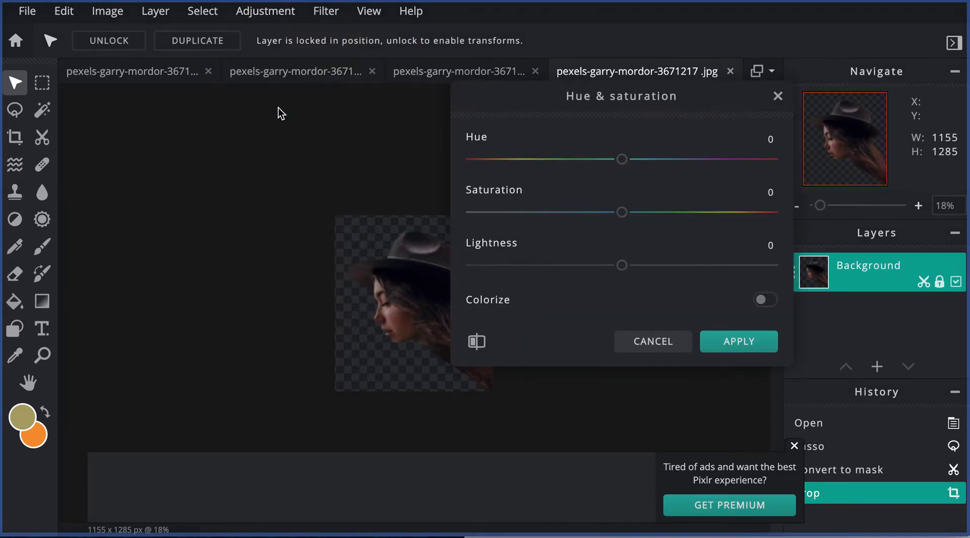
{"action": "left_click_drag", "start_coordinate": [519, 98], "coordinate": [612, 95]}
{"action": "left_click_drag", "start_coordinate": [715, 211], "coordinate": [536, 207]}
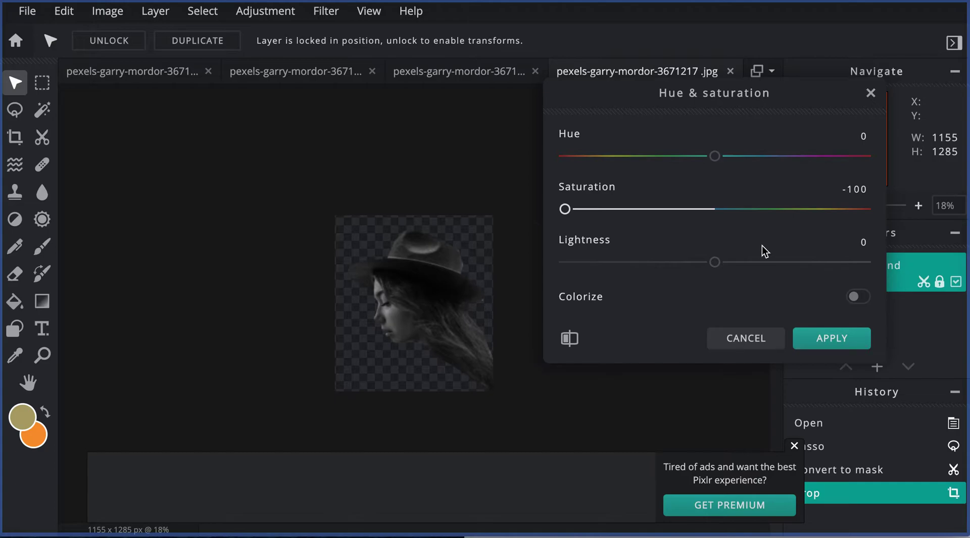
{"action": "left_click_drag", "start_coordinate": [716, 264], "coordinate": [717, 264]}
{"action": "left_click", "coordinate": [840, 342]}
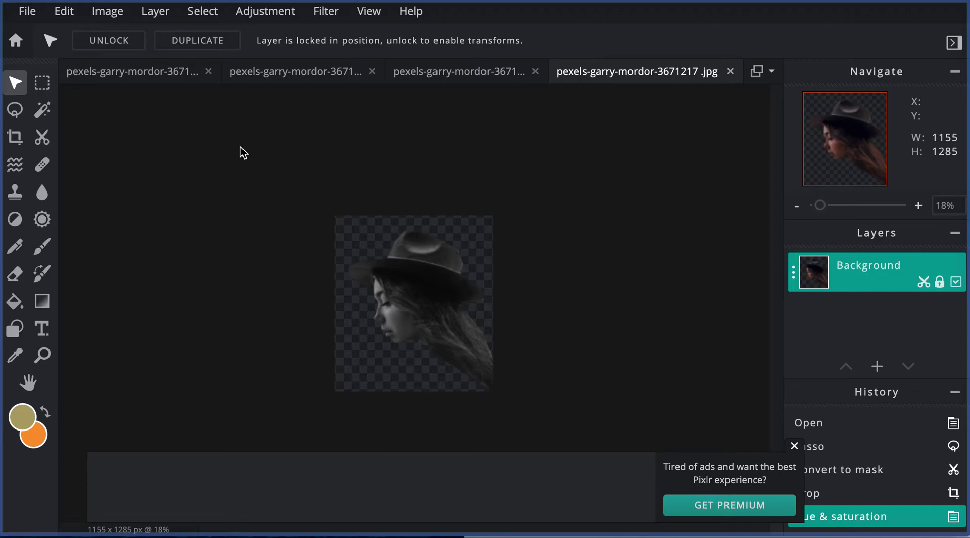
{"action": "left_click", "coordinate": [794, 447]}
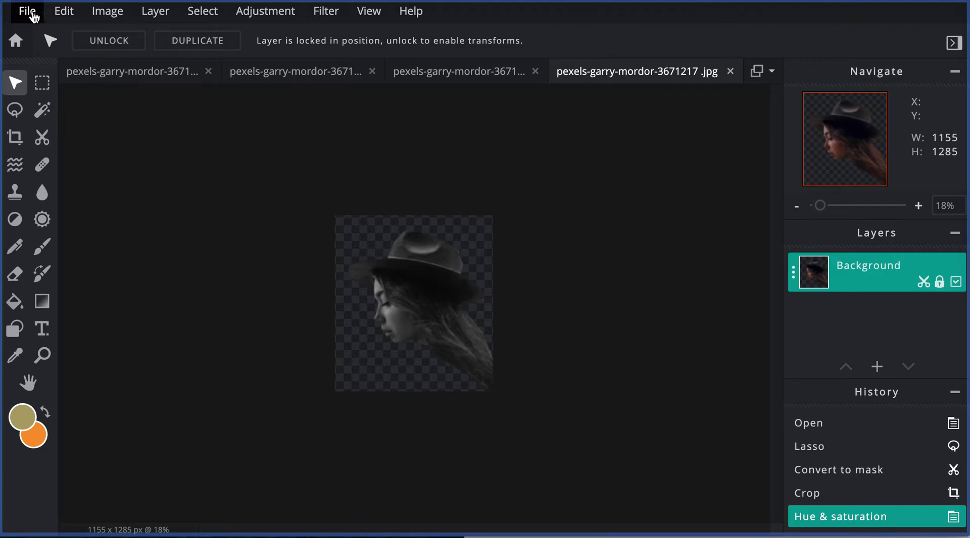
- Add the Color Palette Heart Design JPEG from Downloads as a layer and place it at 359 × 539 px over the back of the hat
{"action": "left_click", "coordinate": [156, 16]}
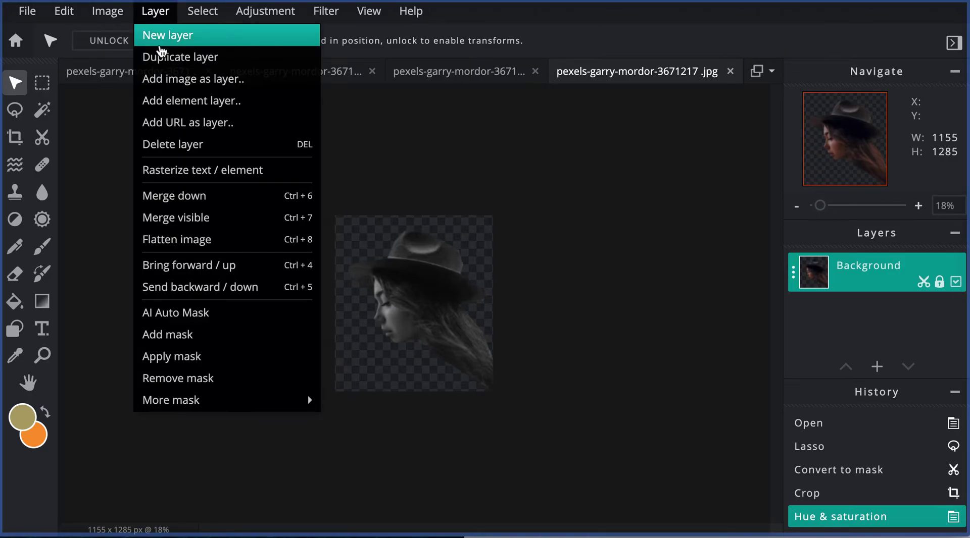
{"action": "left_click", "coordinate": [168, 81]}
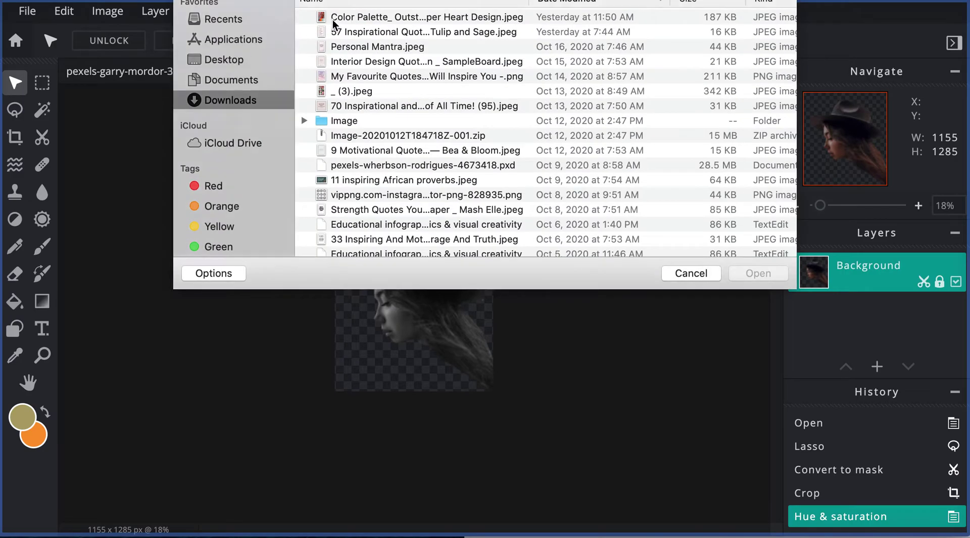
{"action": "double_click", "coordinate": [361, 16]}
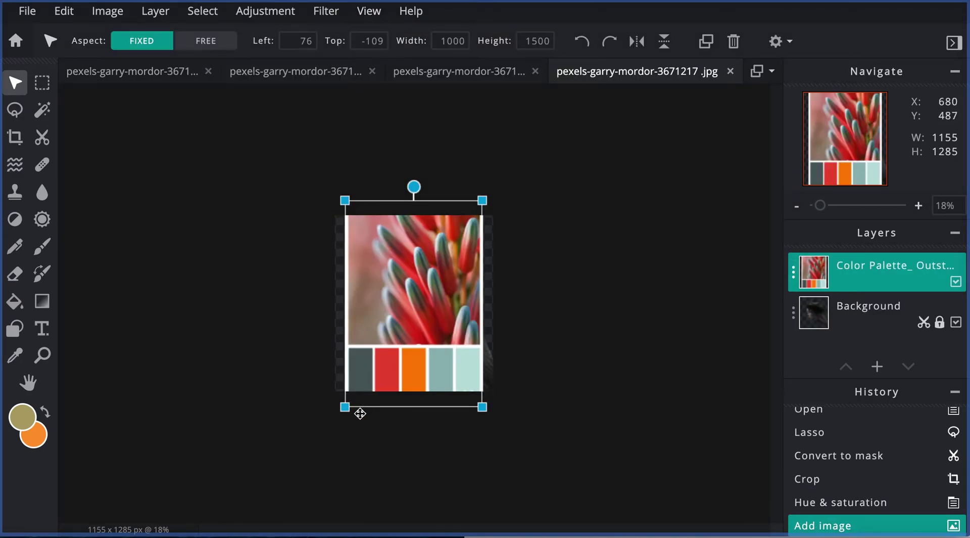
{"action": "left_click_drag", "start_coordinate": [344, 407], "coordinate": [430, 314]}
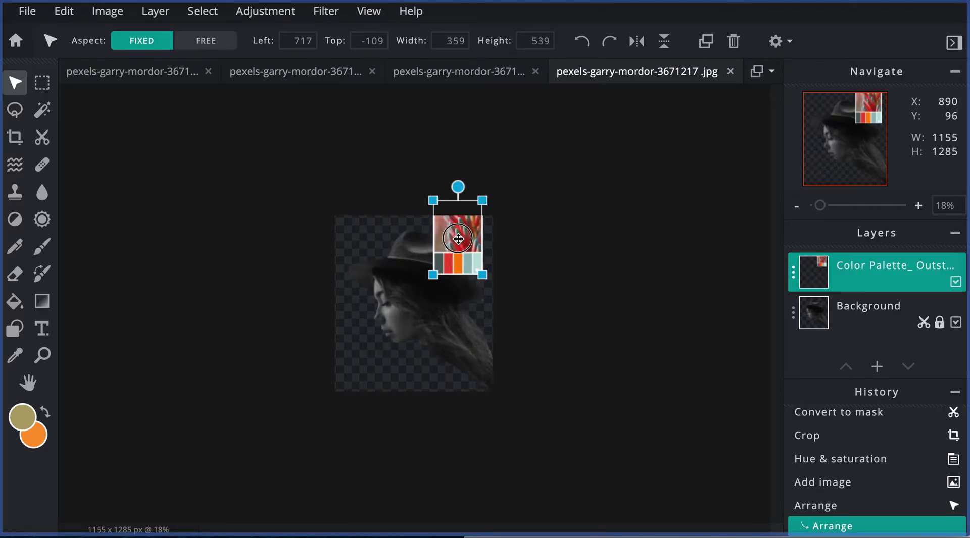
{"action": "left_click_drag", "start_coordinate": [458, 230], "coordinate": [459, 258]}
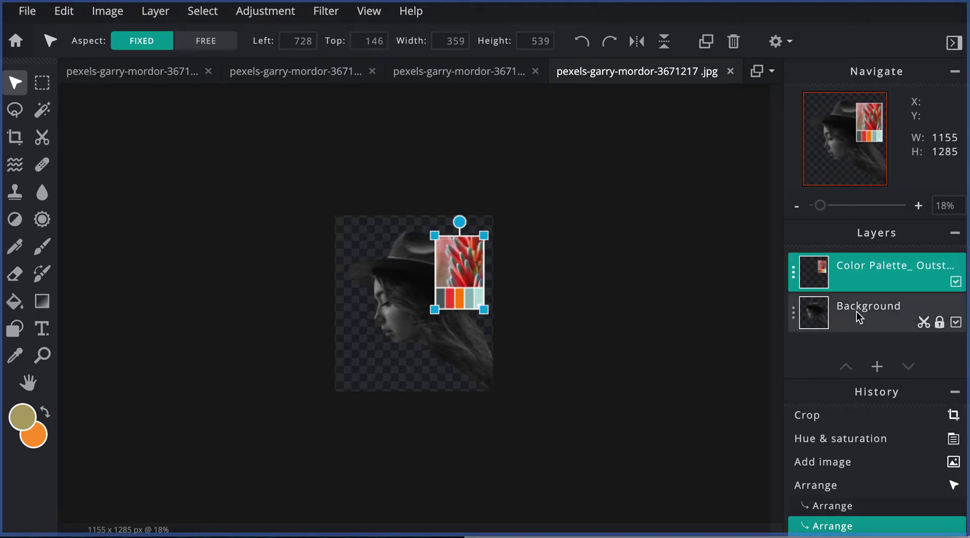
- Unlock the Background layer
{"action": "left_click", "coordinate": [940, 323]}
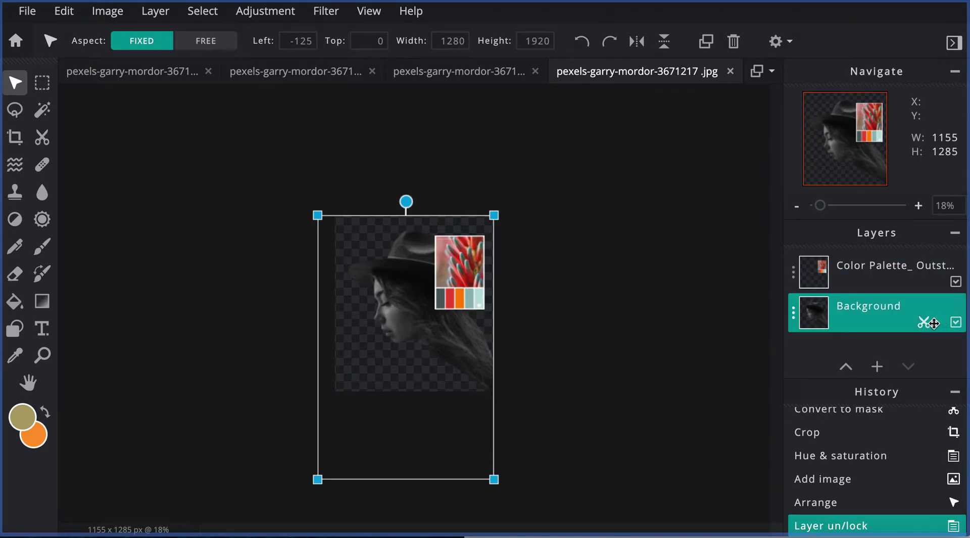
- Rename the Background layer as Model
{"action": "left_click", "coordinate": [792, 316]}
{"action": "left_click", "coordinate": [711, 270]}
{"action": "double_click", "coordinate": [712, 271]}
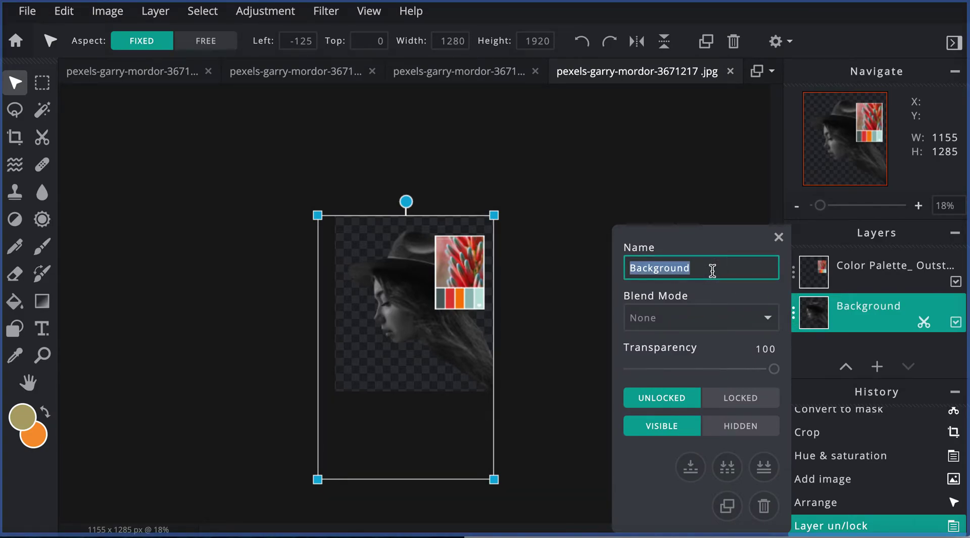
{"action": "type", "text": "Model"}
{"action": "key", "text": "Return"}
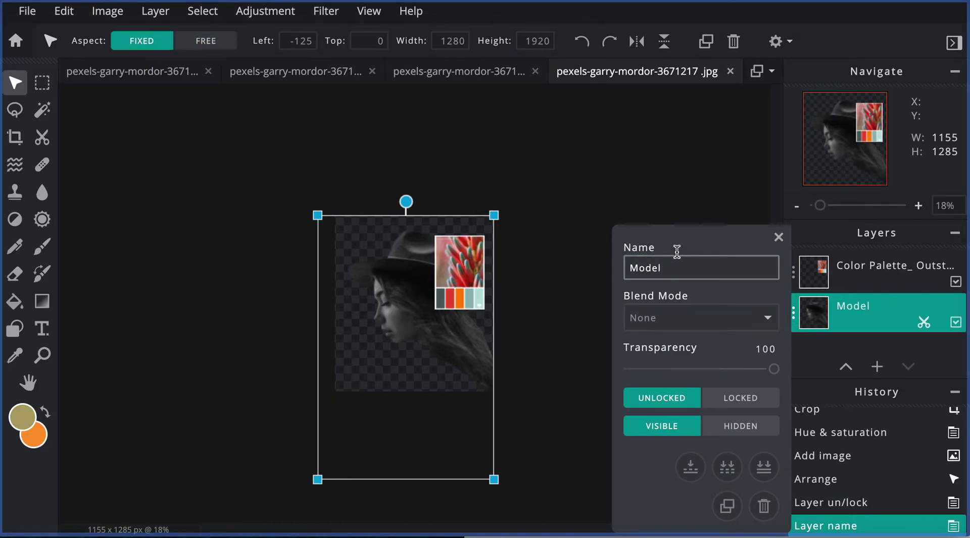
{"action": "left_click", "coordinate": [778, 237]}
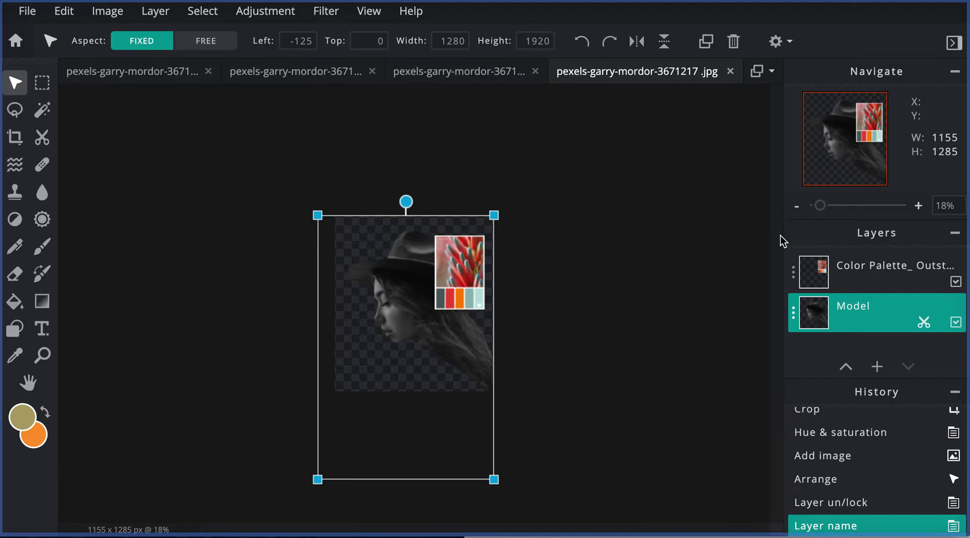
- Add an empty layer named BG and move it beneath the Model layer
{"action": "left_click", "coordinate": [877, 368]}
{"action": "left_click", "coordinate": [597, 233]}
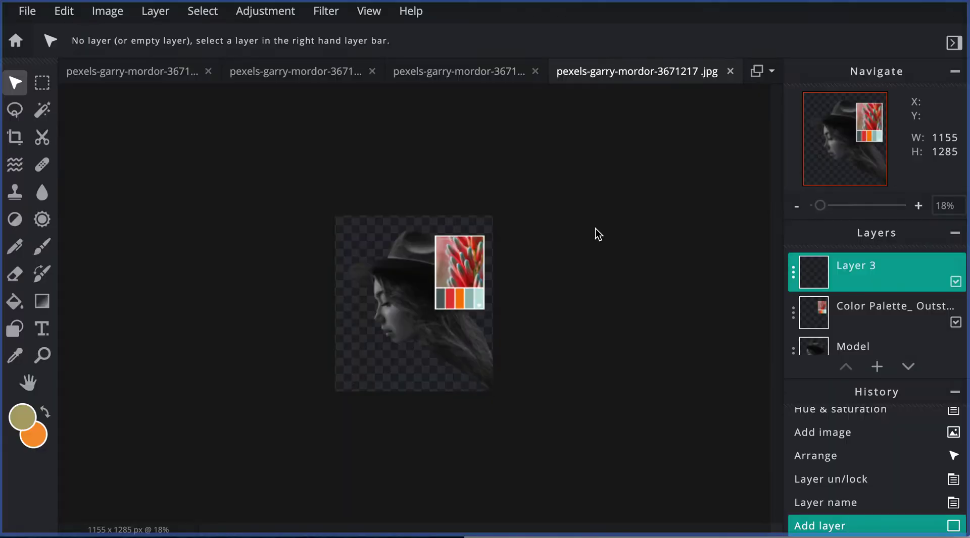
{"action": "left_click", "coordinate": [793, 273]}
{"action": "double_click", "coordinate": [691, 271]}
{"action": "triple_click", "coordinate": [691, 271]}
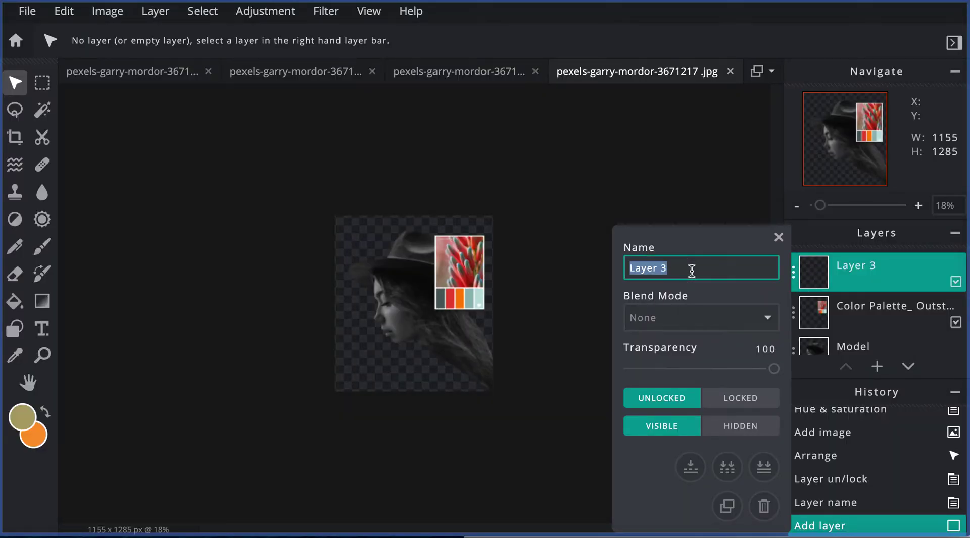
{"action": "type", "text": "BG"}
{"action": "key", "text": "Return"}
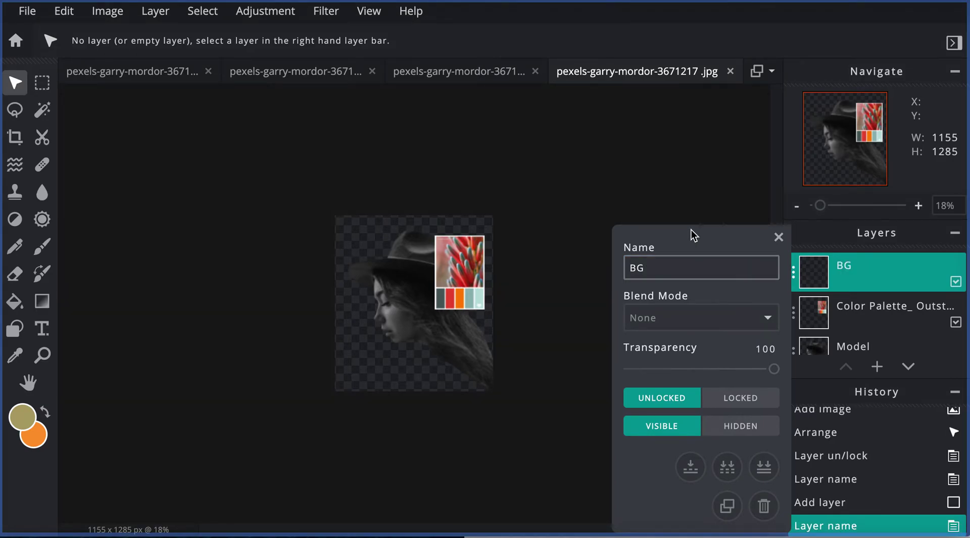
{"action": "left_click", "coordinate": [778, 237]}
{"action": "left_click_drag", "start_coordinate": [810, 272], "coordinate": [820, 348]}
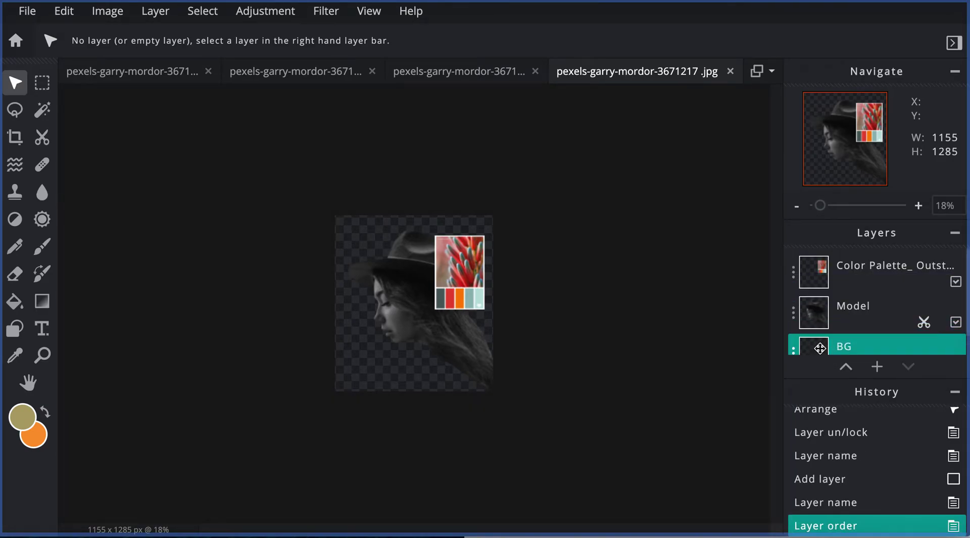
- Add an empty layer above the colour palette layer and name it Shapes
{"action": "left_click", "coordinate": [876, 368]}
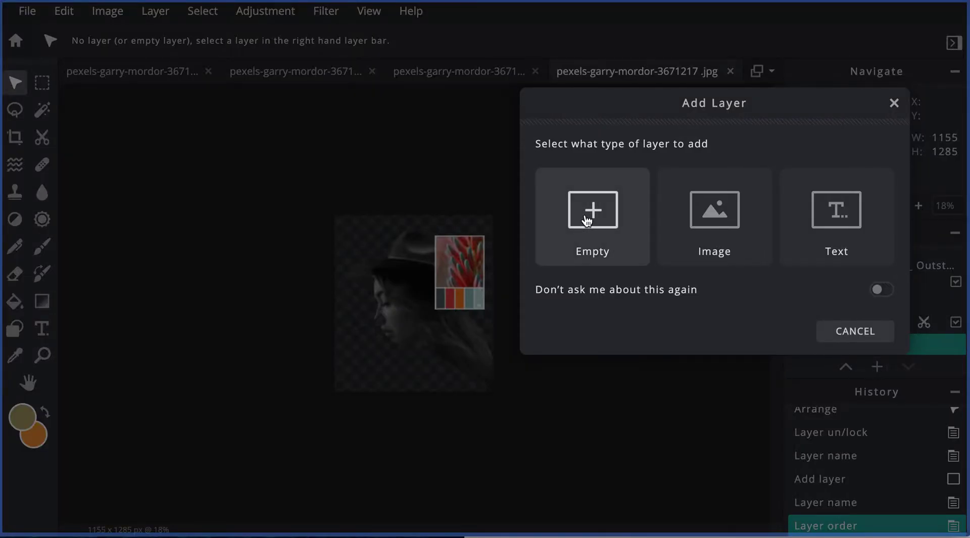
{"action": "left_click", "coordinate": [587, 220]}
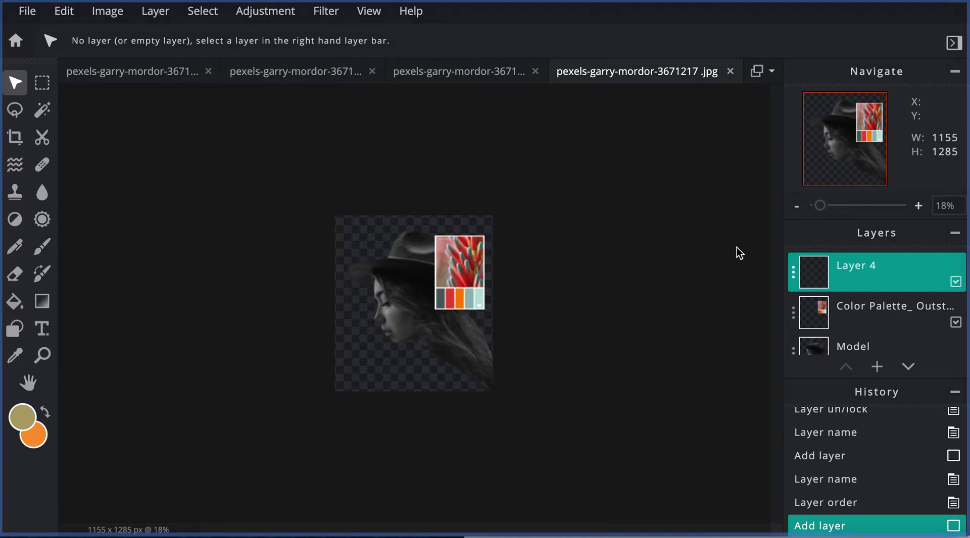
{"action": "left_click", "coordinate": [794, 273]}
{"action": "left_click", "coordinate": [706, 271]}
{"action": "left_click", "coordinate": [706, 272]}
{"action": "type", "text": "Shapes"}
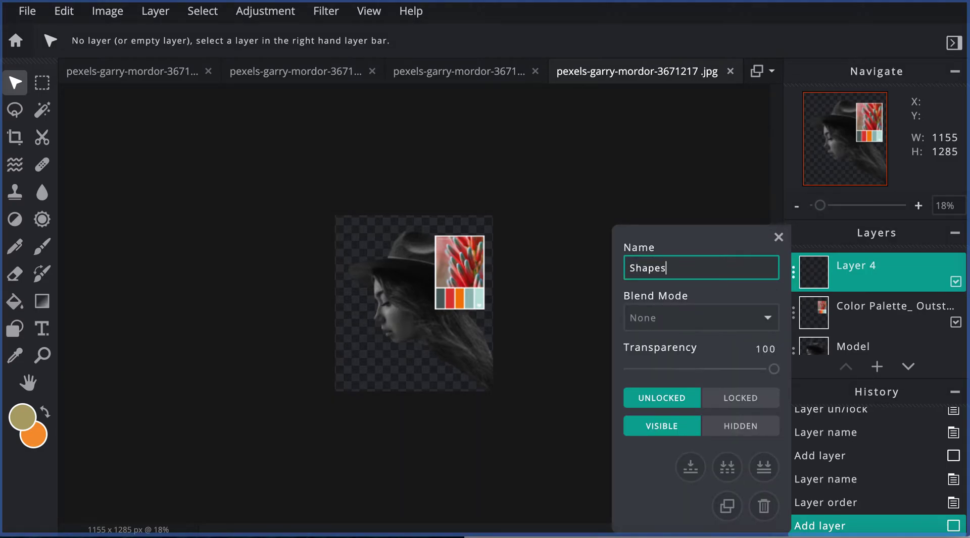
{"action": "left_click", "coordinate": [778, 237]}
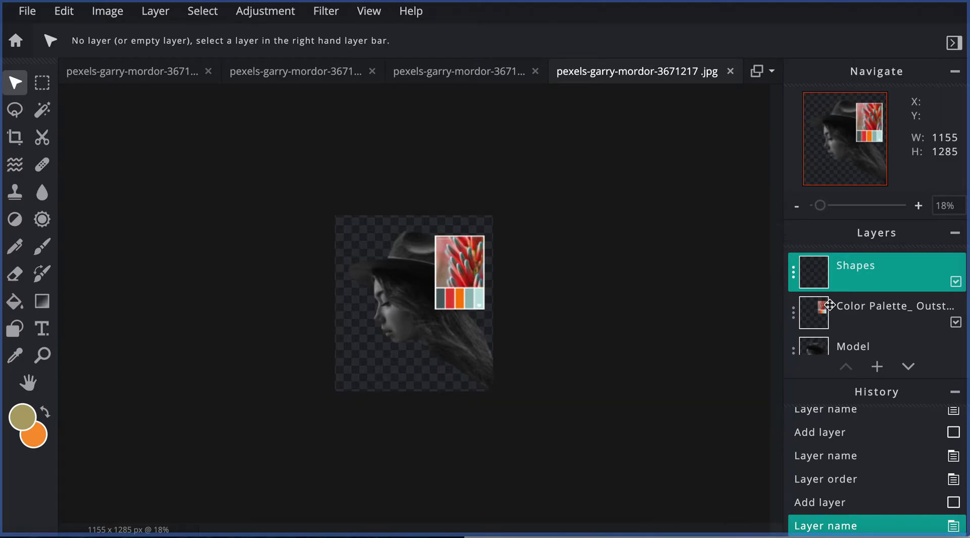
- Add another empty layer above Shapes and name it Brushes
{"action": "left_click", "coordinate": [877, 366]}
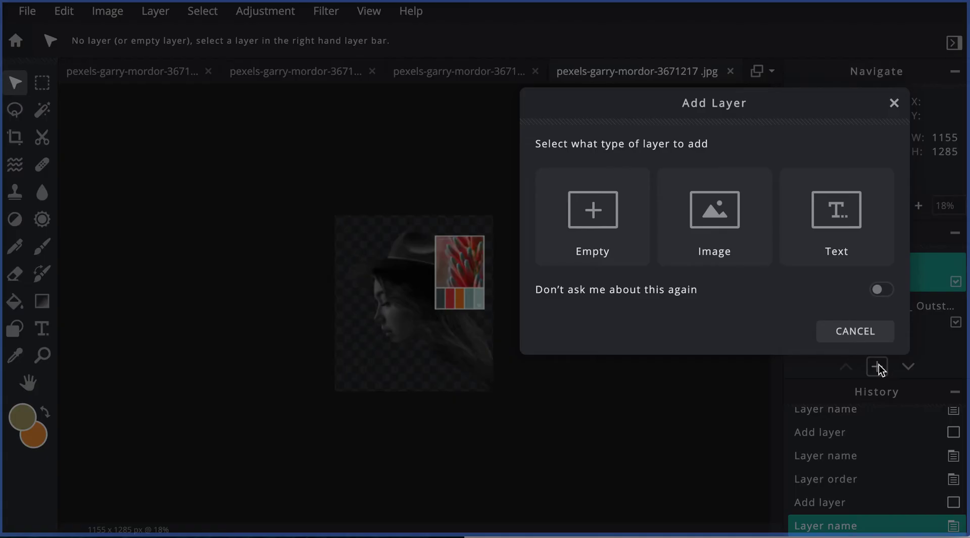
{"action": "left_click", "coordinate": [600, 233]}
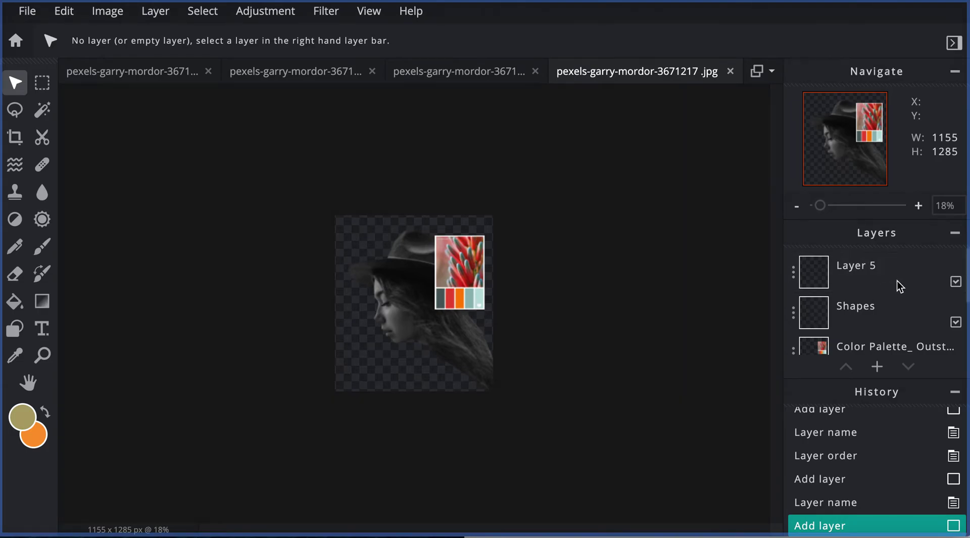
{"action": "left_click", "coordinate": [794, 275]}
{"action": "left_click", "coordinate": [715, 275]}
{"action": "type", "text": "Brushes"}
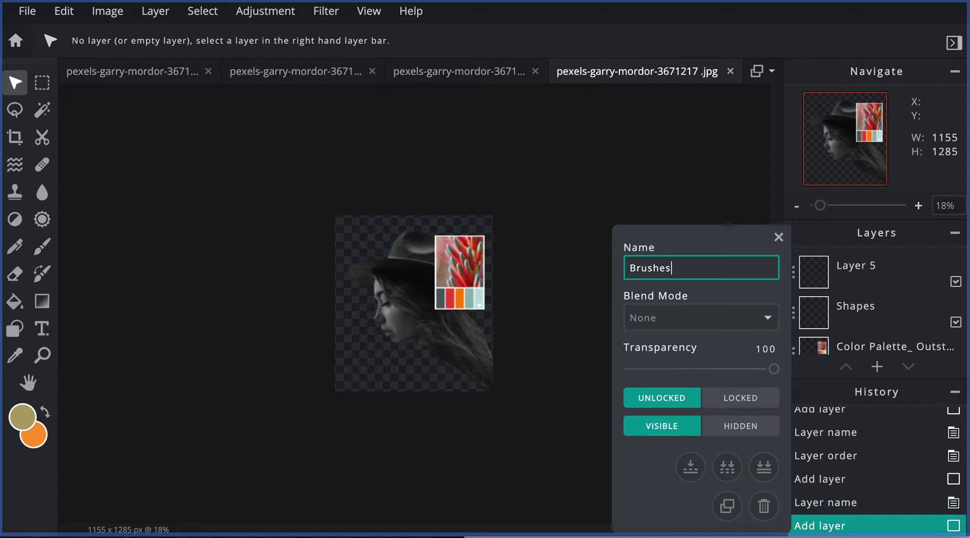
{"action": "key", "text": "Return"}
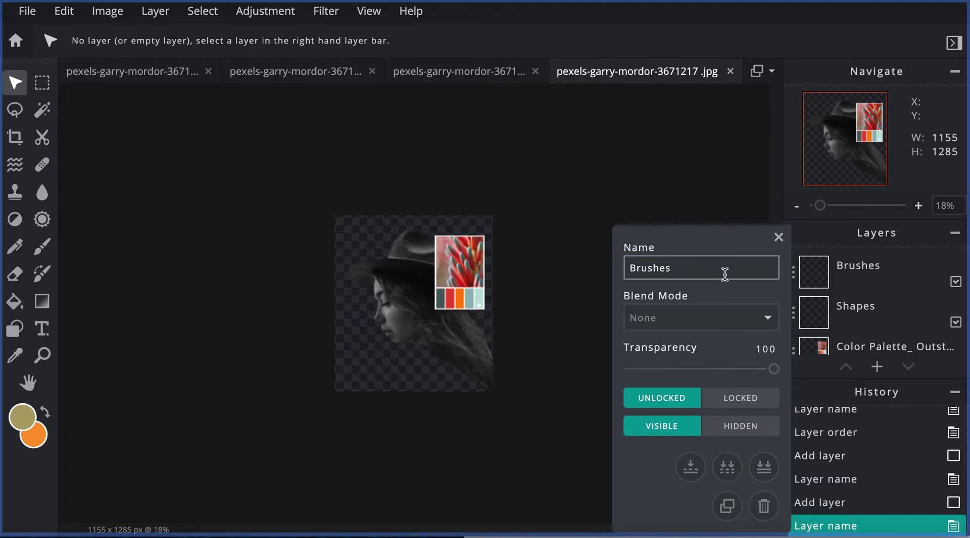
{"action": "left_click", "coordinate": [778, 237]}
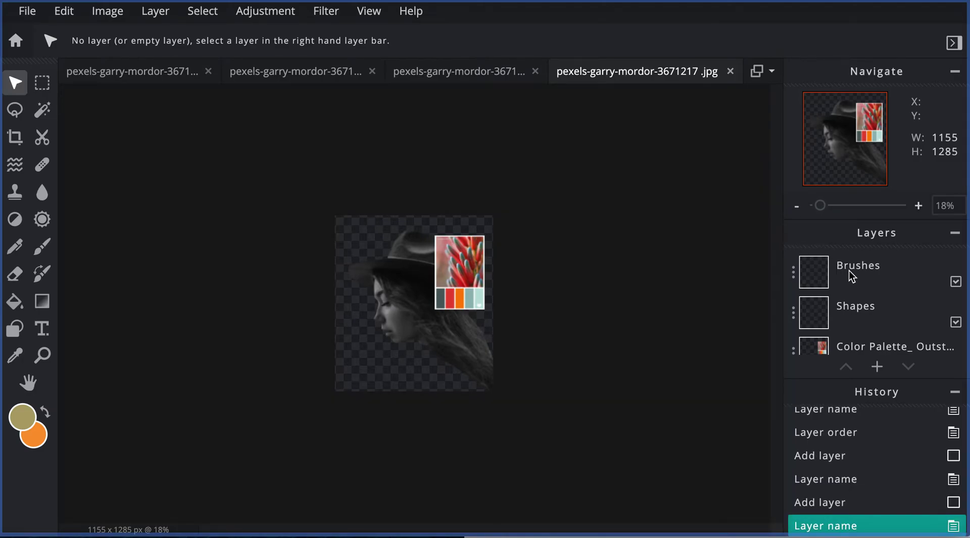
- Fill the BG layer with the red sampled from the imported palette's swatches
{"action": "scroll", "coordinate": [880, 313], "scroll_direction": "down", "scroll_amount": 2}
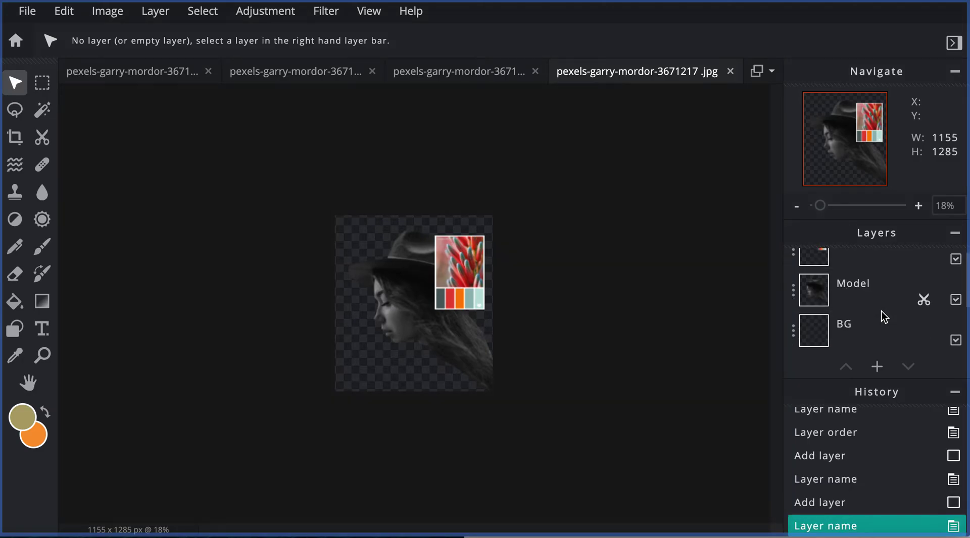
{"action": "left_click", "coordinate": [829, 335]}
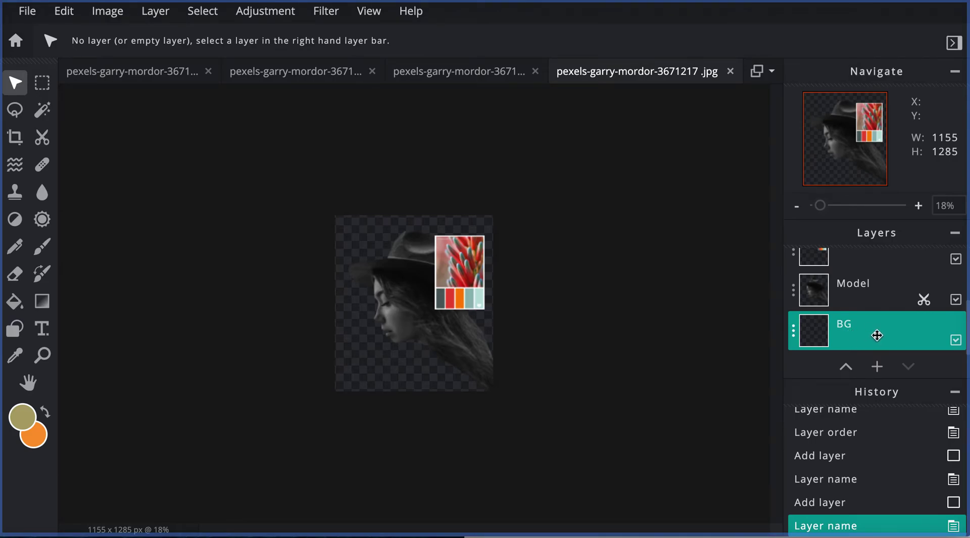
{"action": "left_click", "coordinate": [15, 302]}
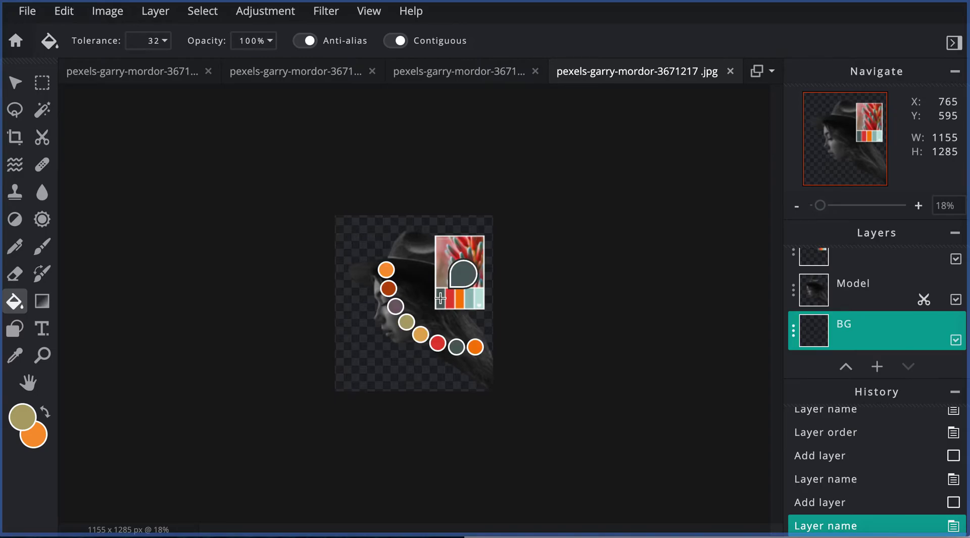
{"action": "left_click_drag", "start_coordinate": [440, 298], "coordinate": [451, 300]}
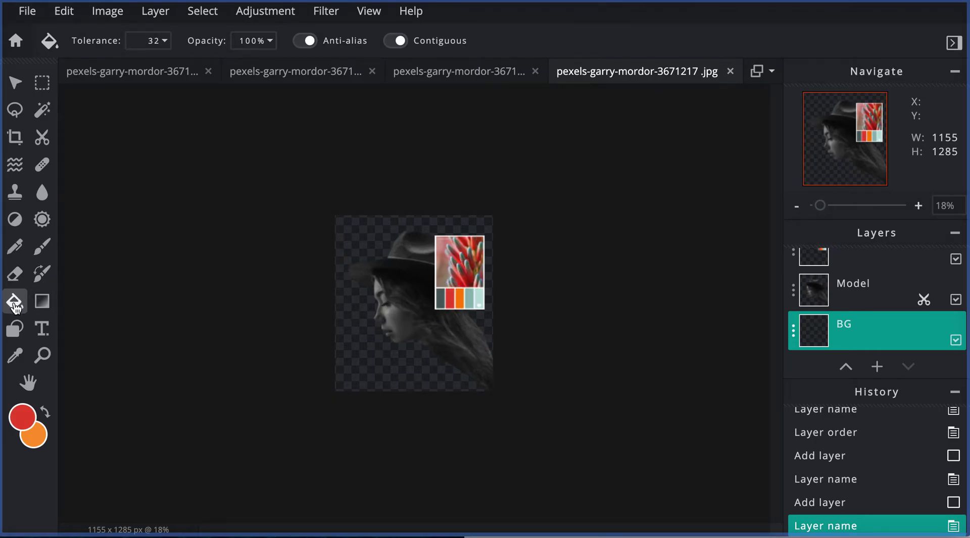
{"action": "left_click", "coordinate": [351, 333]}
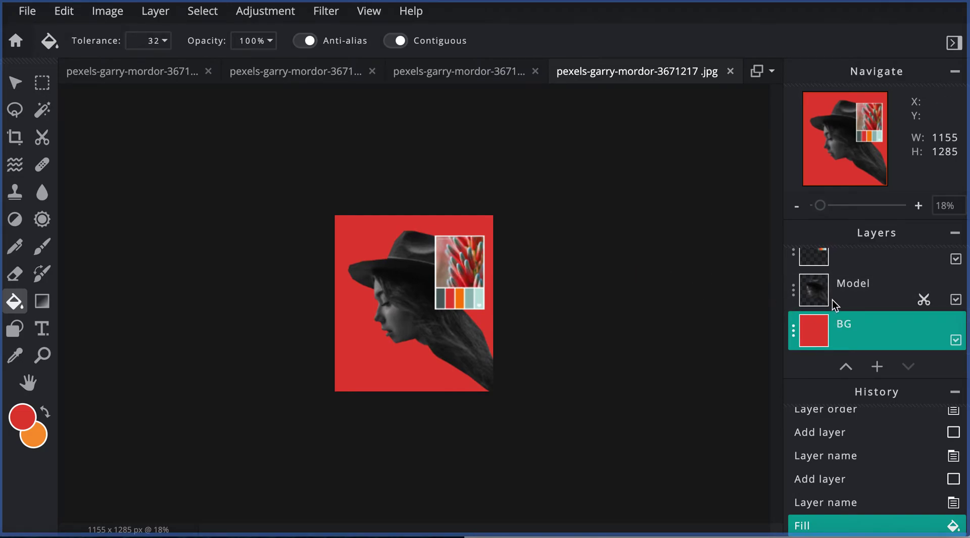
- Select the Shapes layer, set the Shape tool to triangle, and undo a trial orange triangle drawn over the face
{"action": "scroll", "coordinate": [851, 297], "scroll_direction": "up", "scroll_amount": 3}
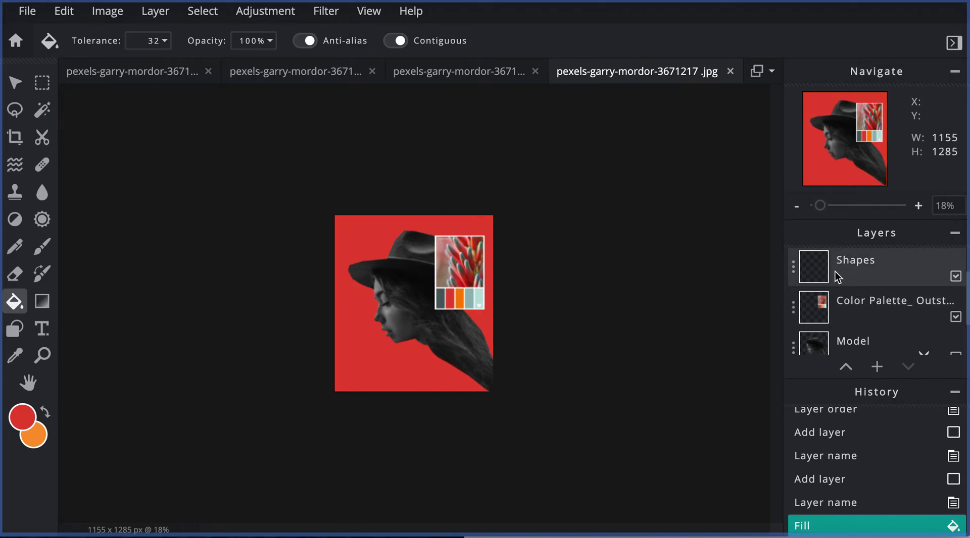
{"action": "left_click", "coordinate": [836, 276]}
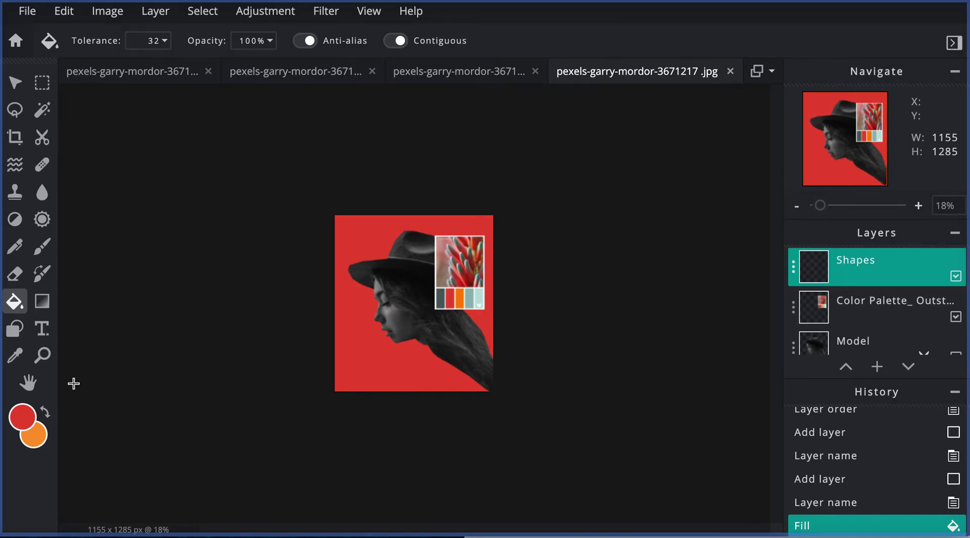
{"action": "left_click", "coordinate": [15, 330]}
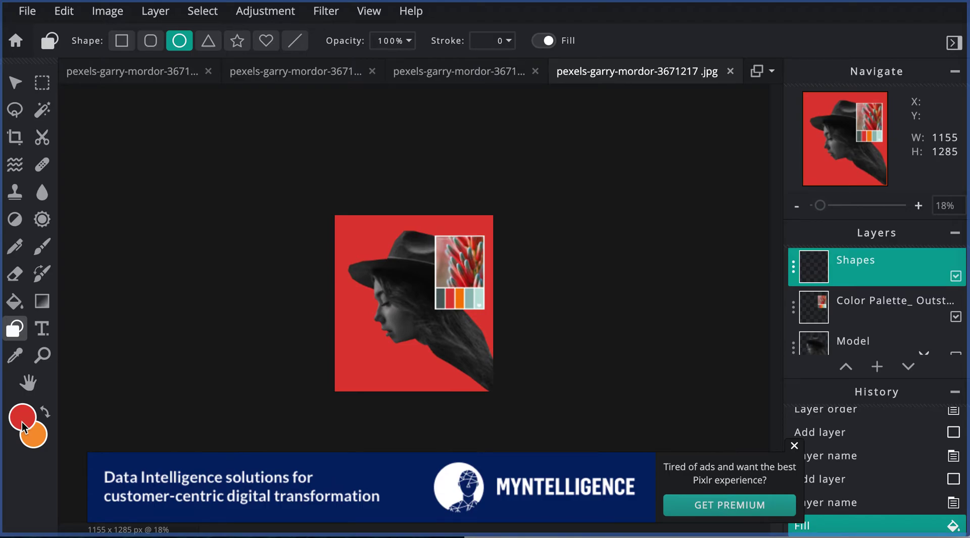
{"action": "left_click", "coordinate": [208, 40]}
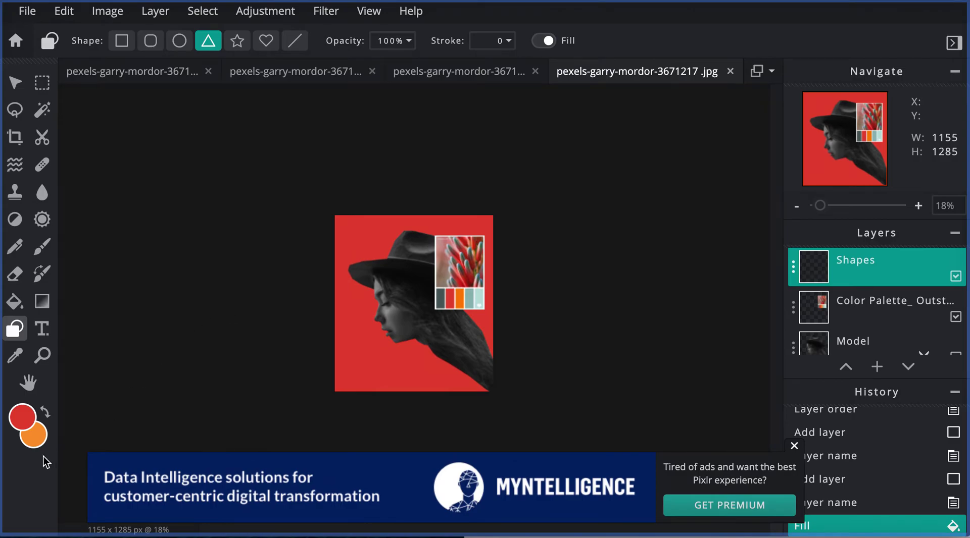
{"action": "left_click_drag", "start_coordinate": [404, 313], "coordinate": [419, 339]}
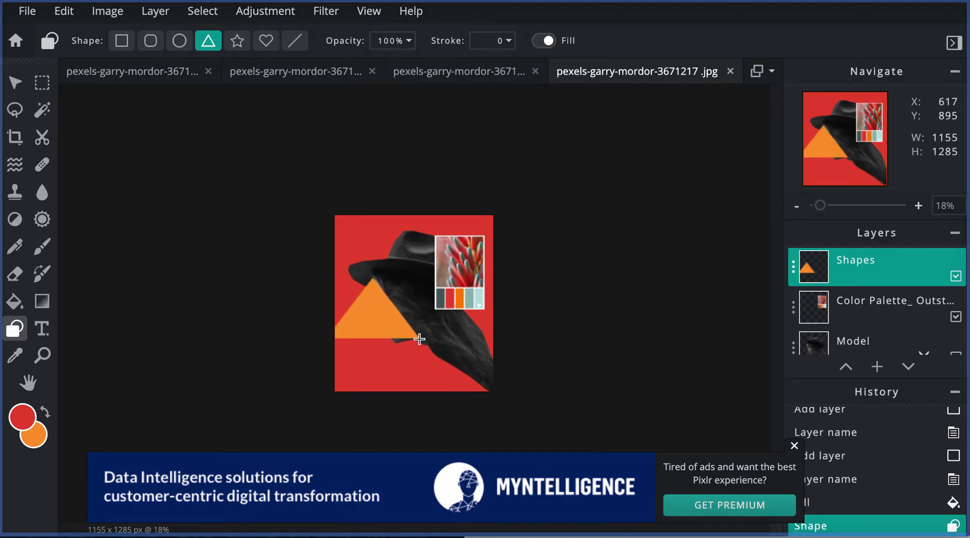
{"action": "key", "text": "ctrl+z"}
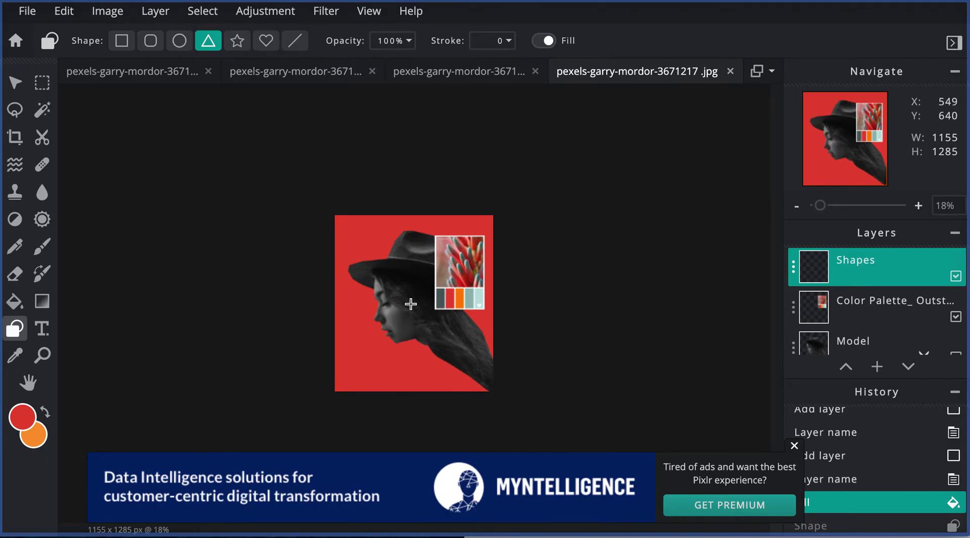
- Set the palette's muted teal as secondary colour and draw three filled triangles: over the hat brim, over the hair and below the chin
{"action": "right_click", "coordinate": [457, 293]}
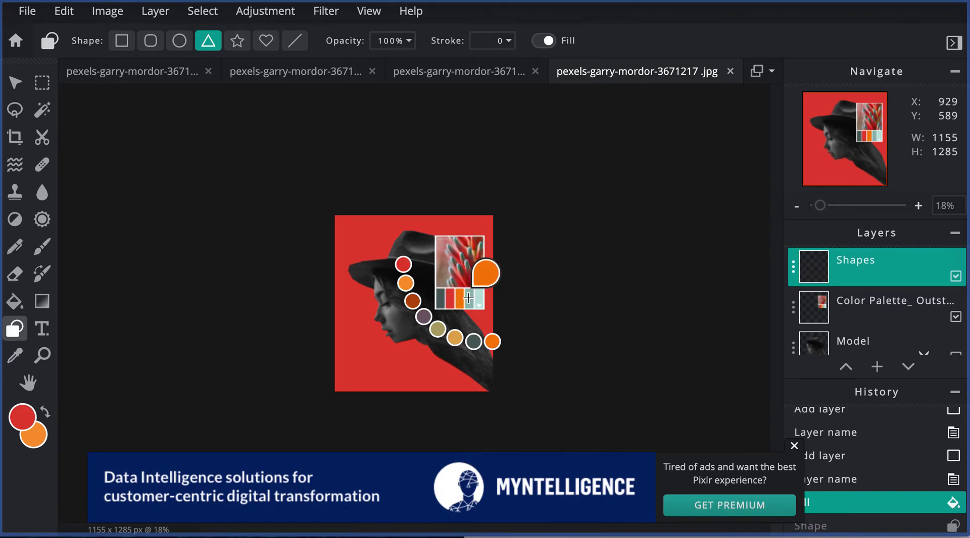
{"action": "left_click", "coordinate": [471, 298]}
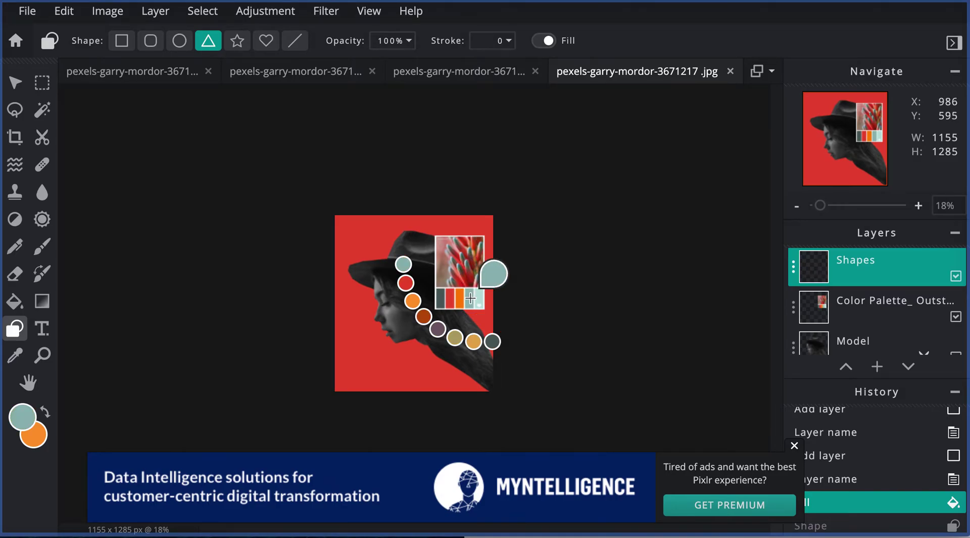
{"action": "right_click", "coordinate": [470, 298]}
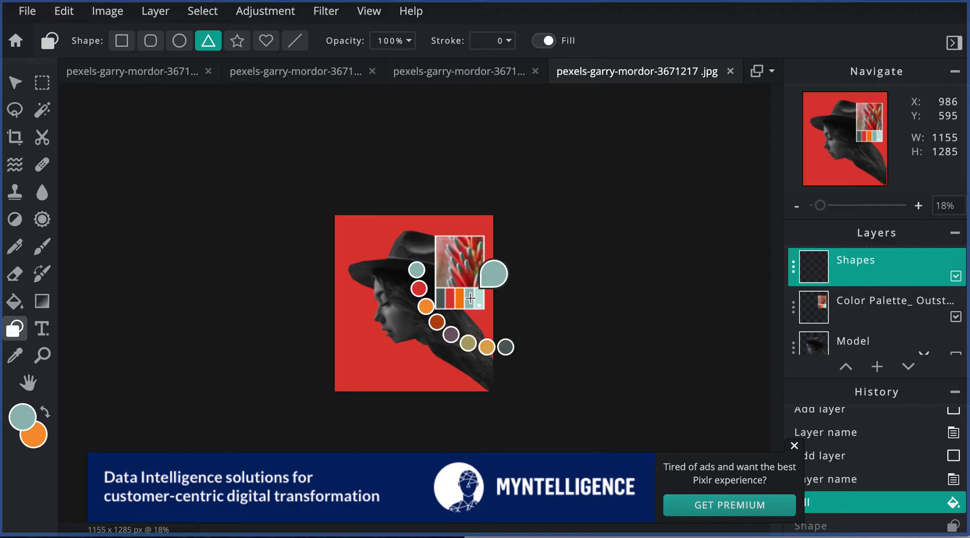
{"action": "left_click", "coordinate": [470, 298]}
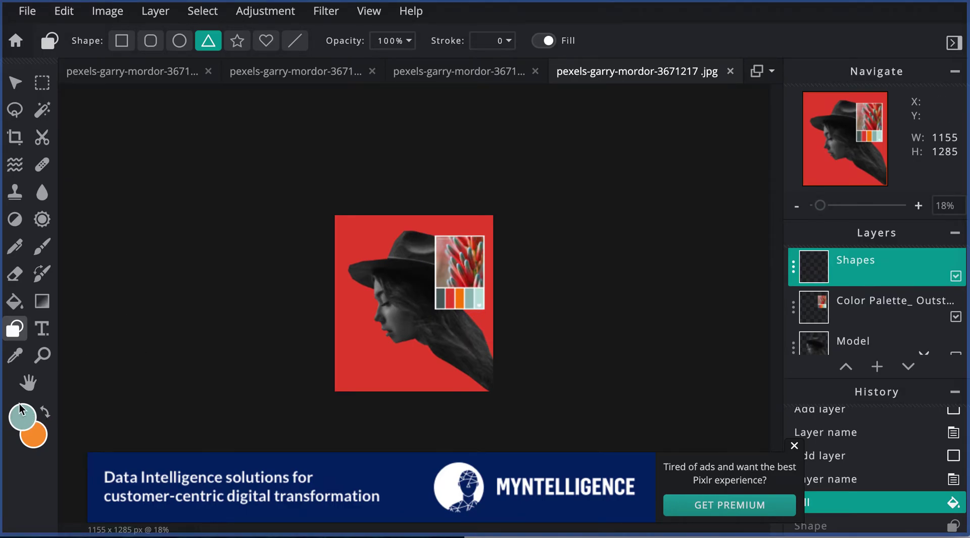
{"action": "left_click", "coordinate": [45, 413]}
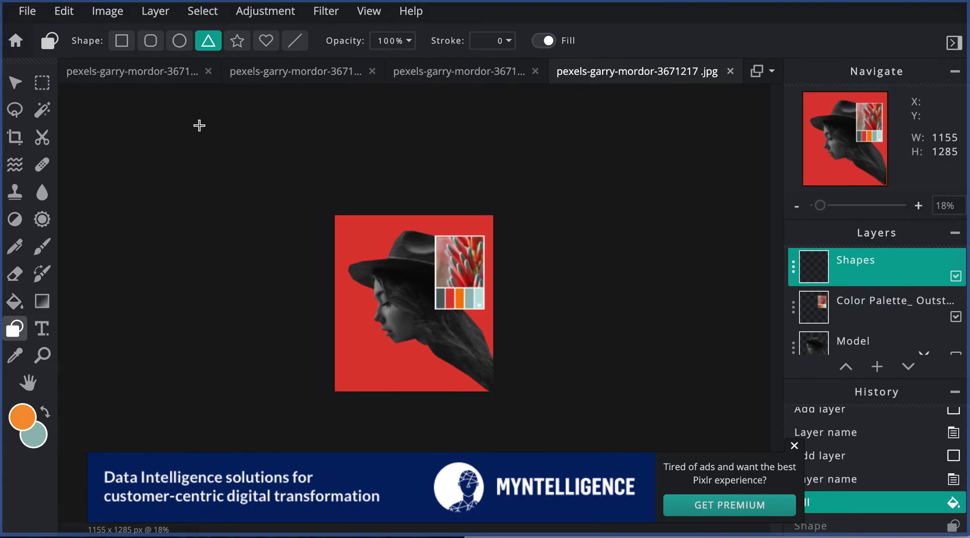
{"action": "left_click_drag", "start_coordinate": [371, 237], "coordinate": [444, 329]}
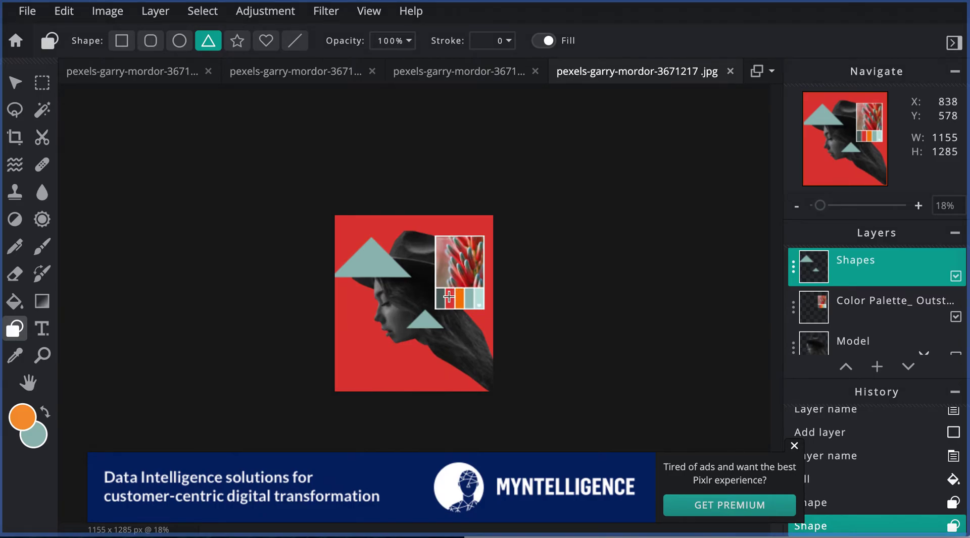
{"action": "left_click_drag", "start_coordinate": [448, 297], "coordinate": [440, 298]}
{"action": "left_click_drag", "start_coordinate": [386, 326], "coordinate": [359, 356]}
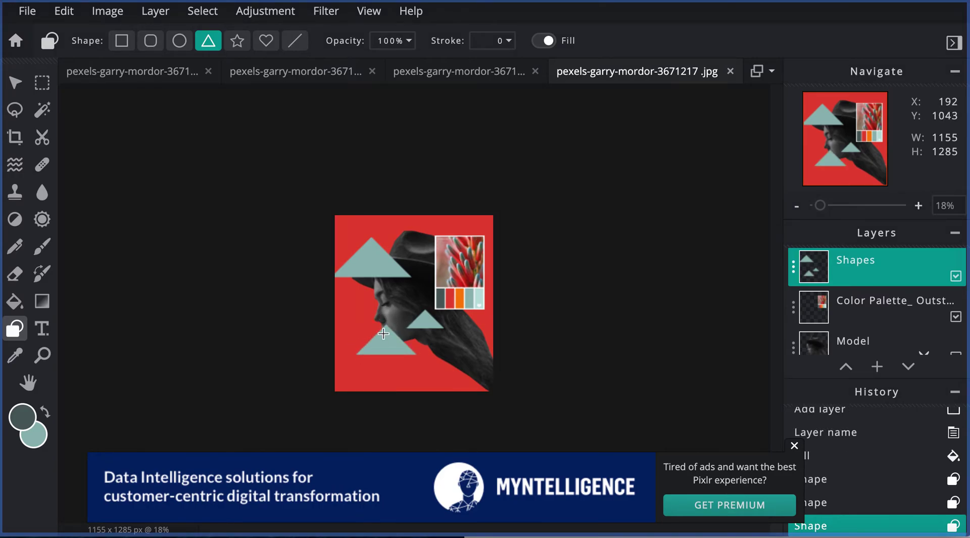
- Make the palette's dark slate the secondary colour and draw two small triangles, one in front of the face and one on the hat crown
{"action": "left_click_drag", "start_coordinate": [478, 298], "coordinate": [439, 298]}
{"action": "left_click", "coordinate": [45, 412]}
{"action": "mouse_move", "coordinate": [362, 313]}
{"action": "left_mouse_down"}
{"action": "mouse_move", "coordinate": [371, 329]}
{"action": "mouse_move", "coordinate": [373, 321]}
{"action": "left_mouse_up"}
{"action": "left_click_drag", "start_coordinate": [416, 240], "coordinate": [437, 255]}
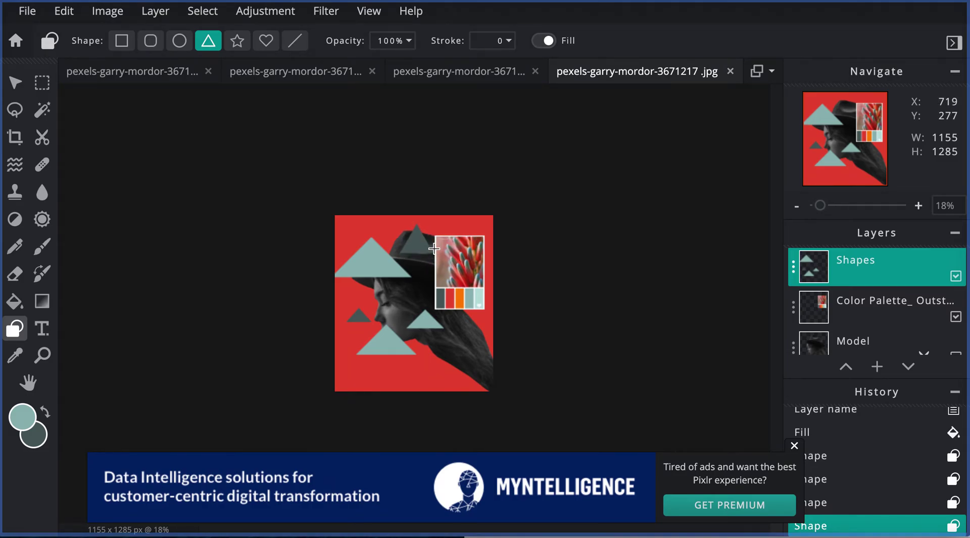
- Draw three more dark slate triangles: over the palette image, at the canvas's lower edge, and a tiny one in its upper-left corner
{"action": "left_click_drag", "start_coordinate": [473, 264], "coordinate": [481, 305]}
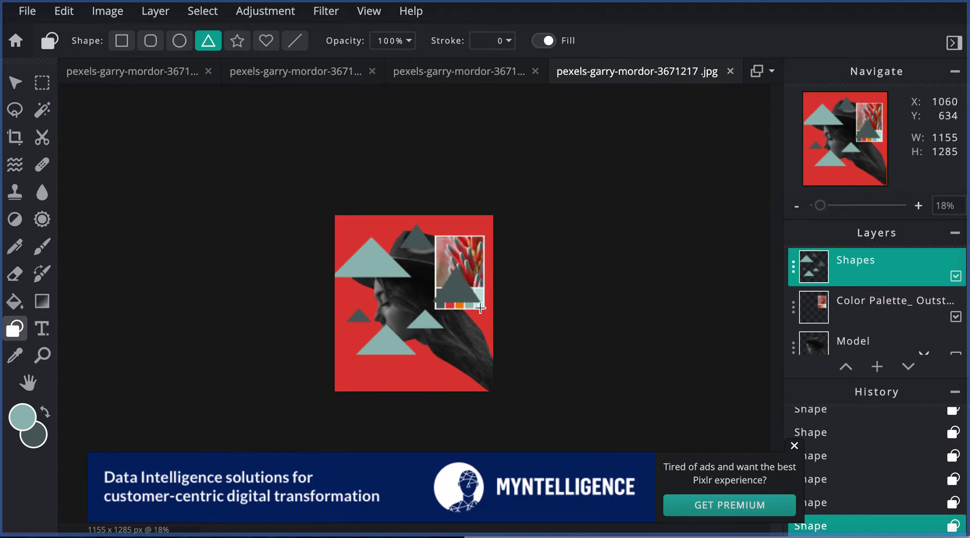
{"action": "left_click_drag", "start_coordinate": [432, 359], "coordinate": [459, 399]}
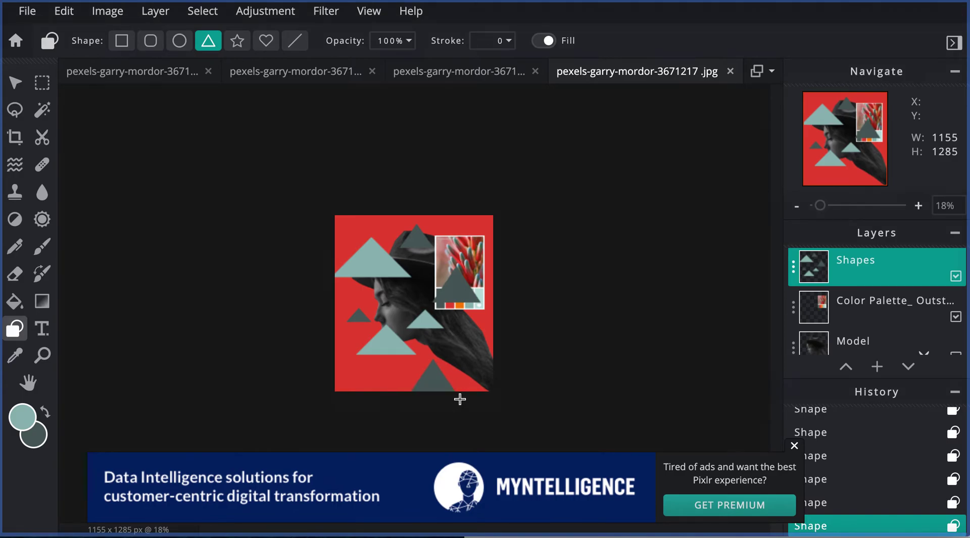
{"action": "left_click_drag", "start_coordinate": [342, 226], "coordinate": [349, 240]}
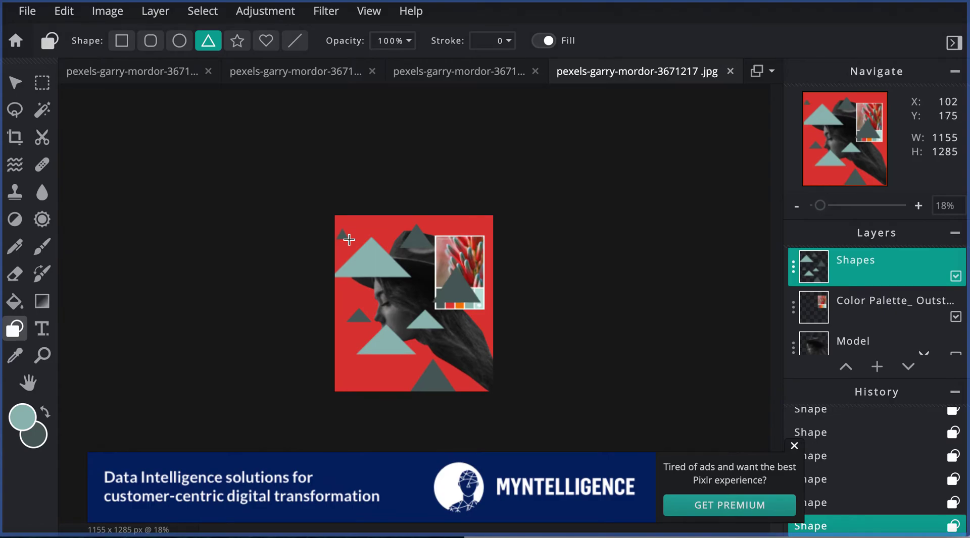
- Draw four filled dark slate circles: upper-right corner, lower-left area, upper edge beside the hat, and a large one over the lower right edge
{"action": "left_click", "coordinate": [180, 40]}
{"action": "left_click_drag", "start_coordinate": [504, 206], "coordinate": [467, 239]}
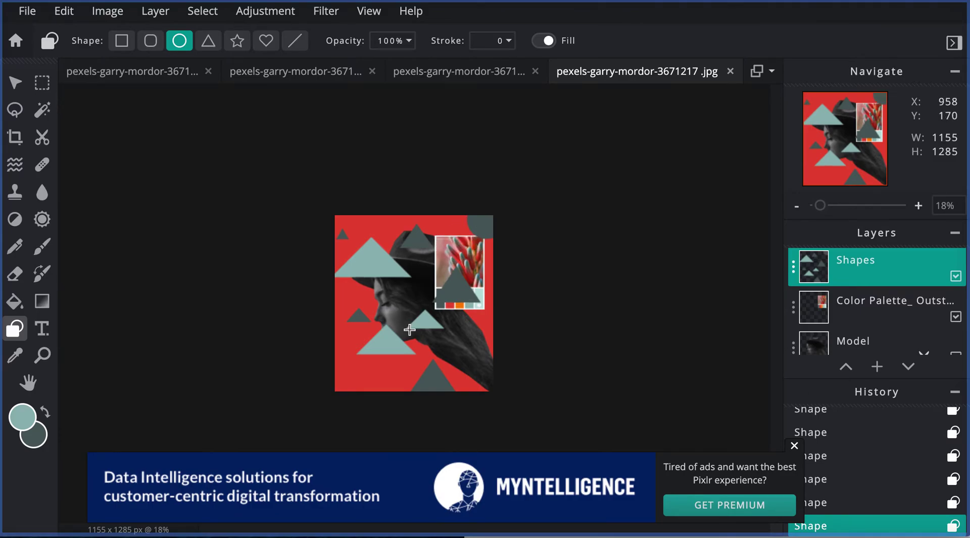
{"action": "left_click_drag", "start_coordinate": [367, 366], "coordinate": [348, 382]}
{"action": "left_click_drag", "start_coordinate": [397, 220], "coordinate": [357, 228]}
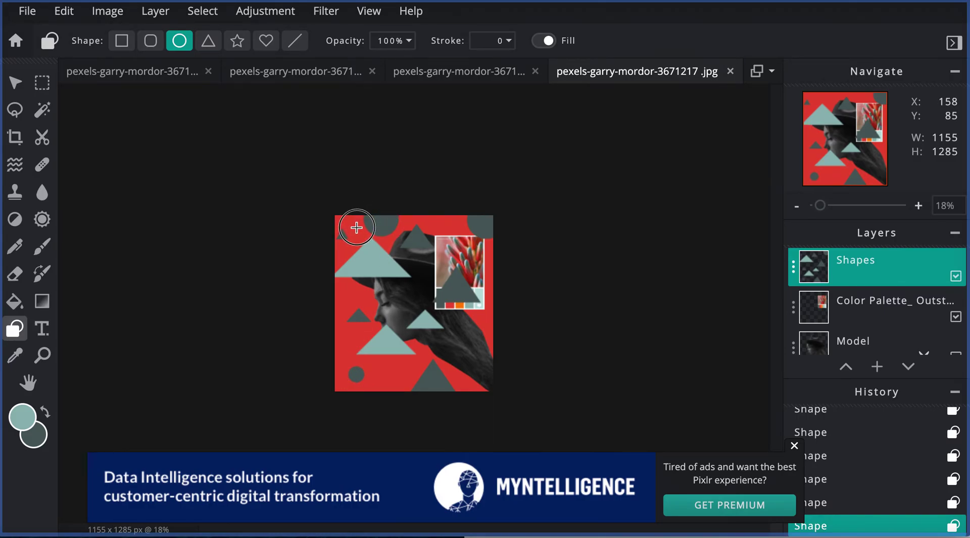
{"action": "mouse_move", "coordinate": [357, 227]}
{"action": "left_mouse_down"}
{"action": "mouse_move", "coordinate": [353, 215]}
{"action": "mouse_move", "coordinate": [357, 223]}
{"action": "left_mouse_up"}
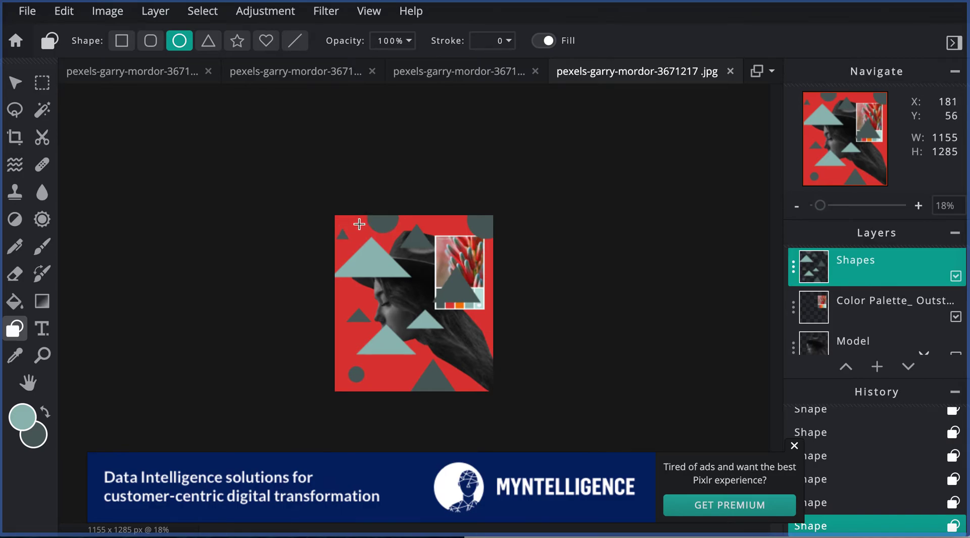
{"action": "left_click_drag", "start_coordinate": [559, 315], "coordinate": [456, 397]}
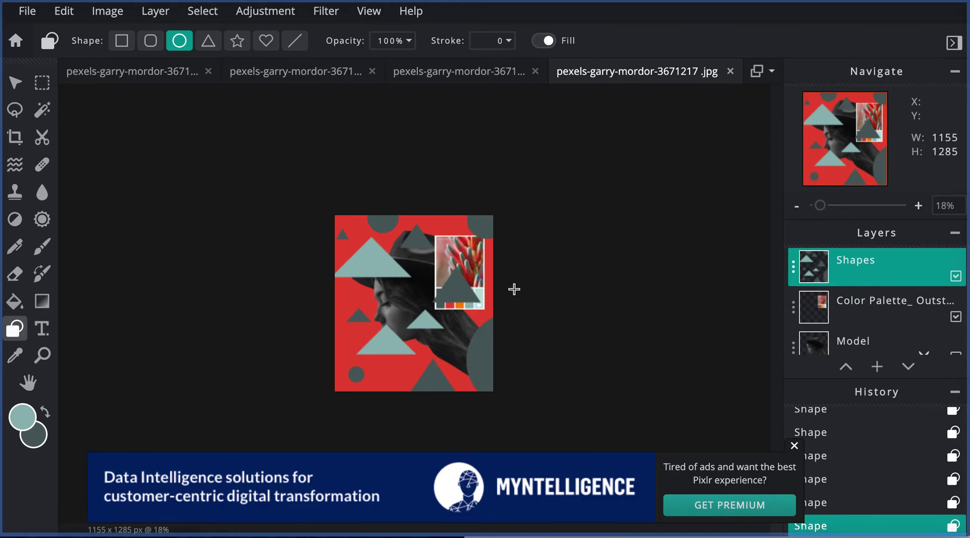
- Make the palette's pale mint the secondary colour and draw three circles: on the cheek, at the canvas's right edge and beside the hat crown
{"action": "left_click", "coordinate": [480, 295], "text": "alt"}
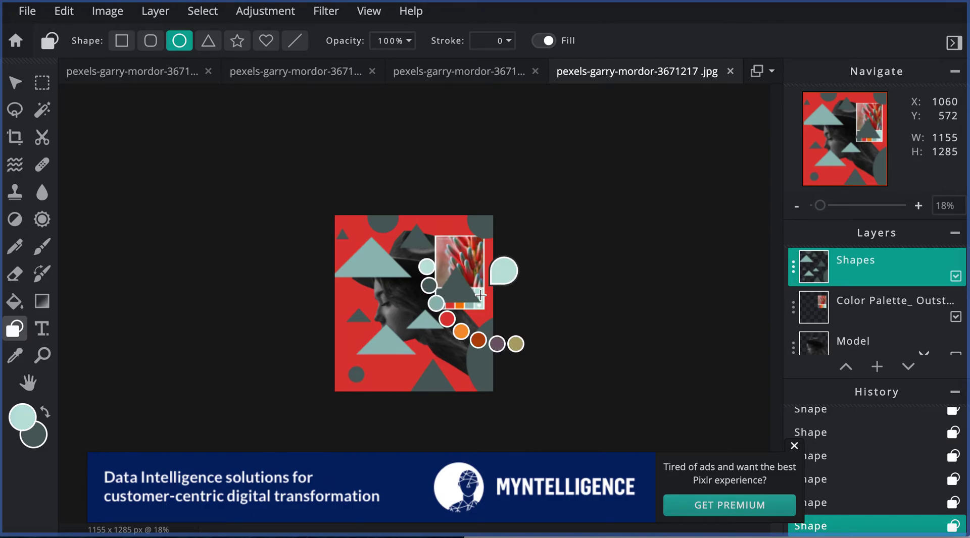
{"action": "left_click", "coordinate": [45, 412]}
{"action": "left_click_drag", "start_coordinate": [409, 293], "coordinate": [389, 315]}
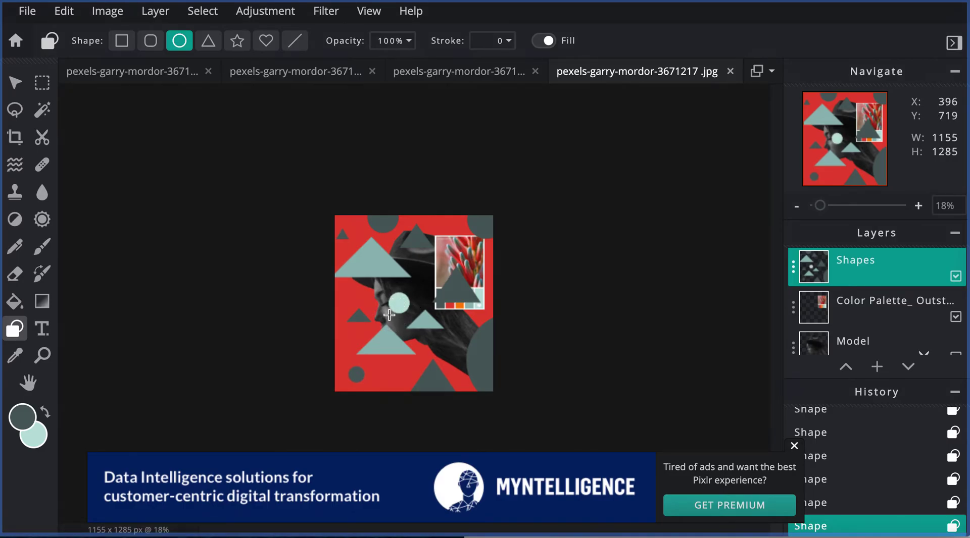
{"action": "left_click_drag", "start_coordinate": [511, 251], "coordinate": [471, 280]}
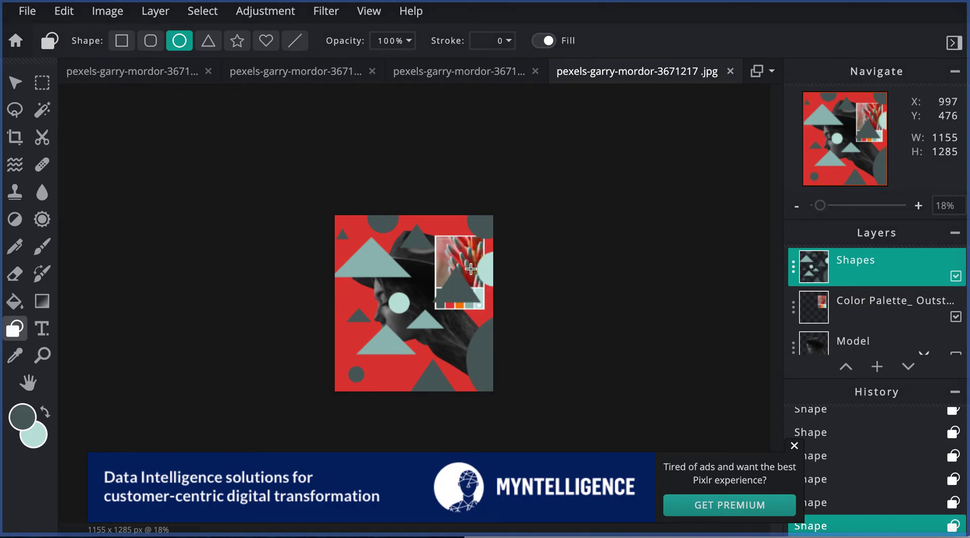
{"action": "left_click_drag", "start_coordinate": [455, 233], "coordinate": [441, 250]}
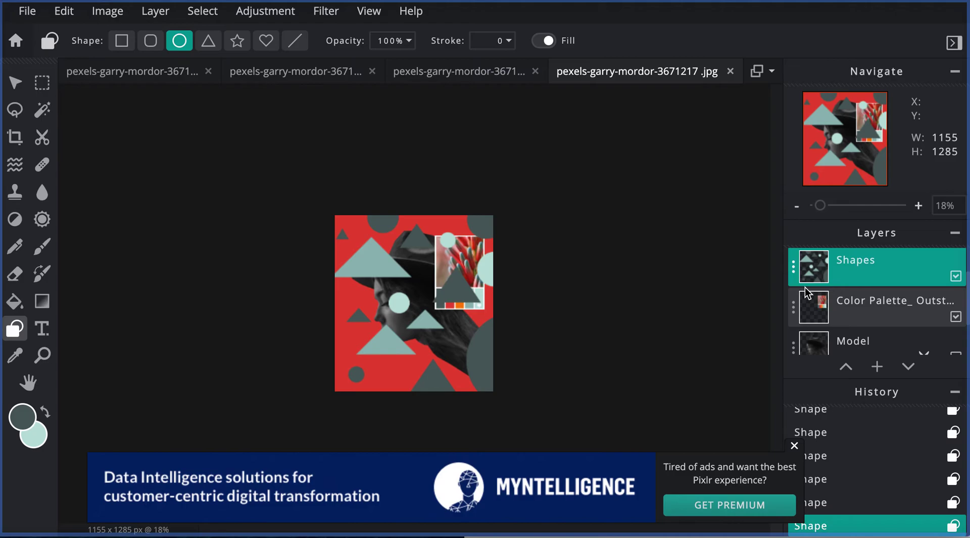
- Hide the Color Palette layer and set the Shapes layer's blend mode to Hard-light
{"action": "left_click", "coordinate": [955, 318]}
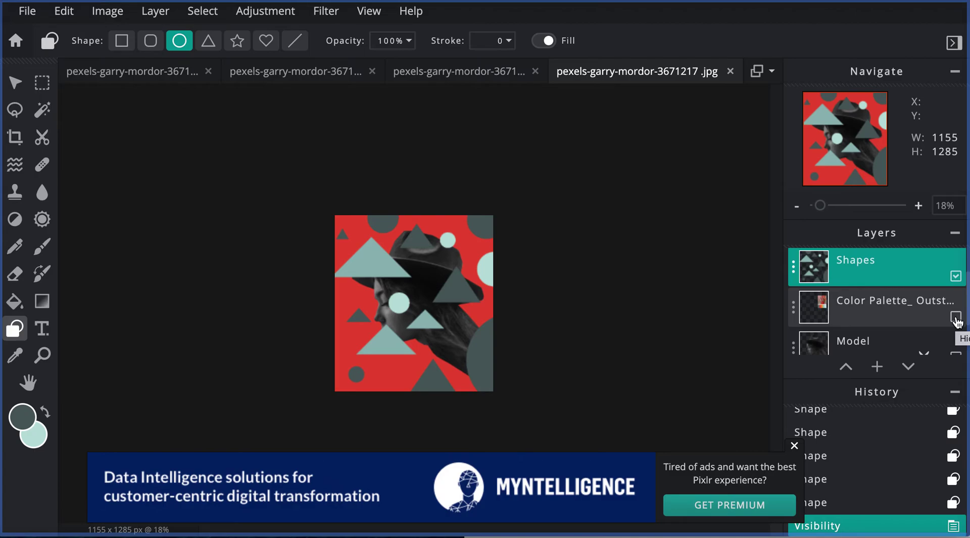
{"action": "left_click", "coordinate": [793, 272]}
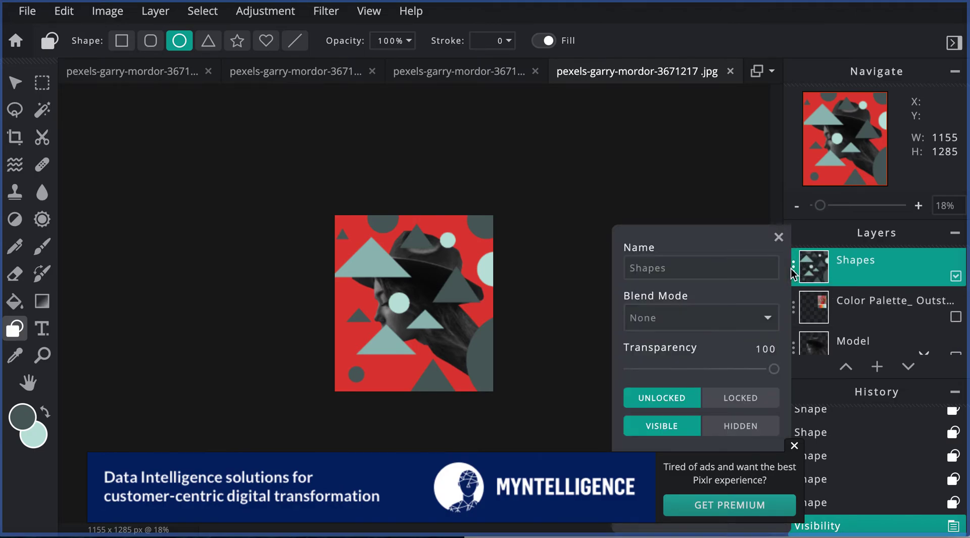
{"action": "left_click", "coordinate": [745, 323]}
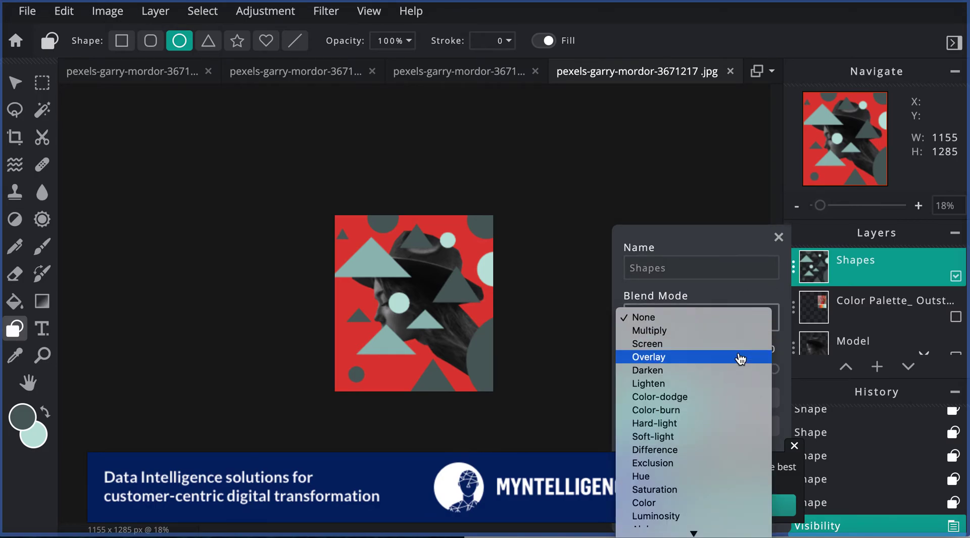
{"action": "left_click", "coordinate": [736, 424]}
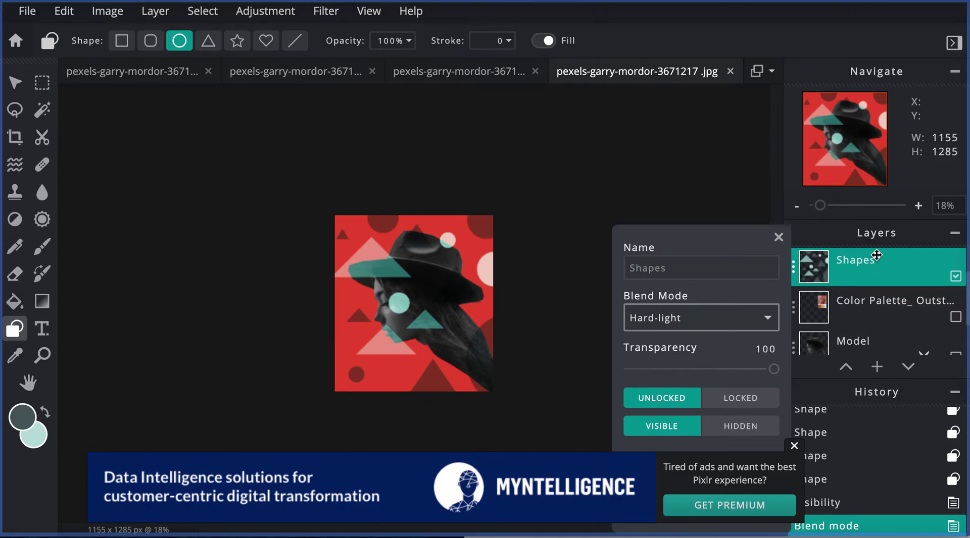
- Select the Brushes layer, make pale mint the primary colour, and open the Draw tool's brush settings
{"action": "scroll", "coordinate": [877, 261], "scroll_direction": "up", "scroll_amount": 1}
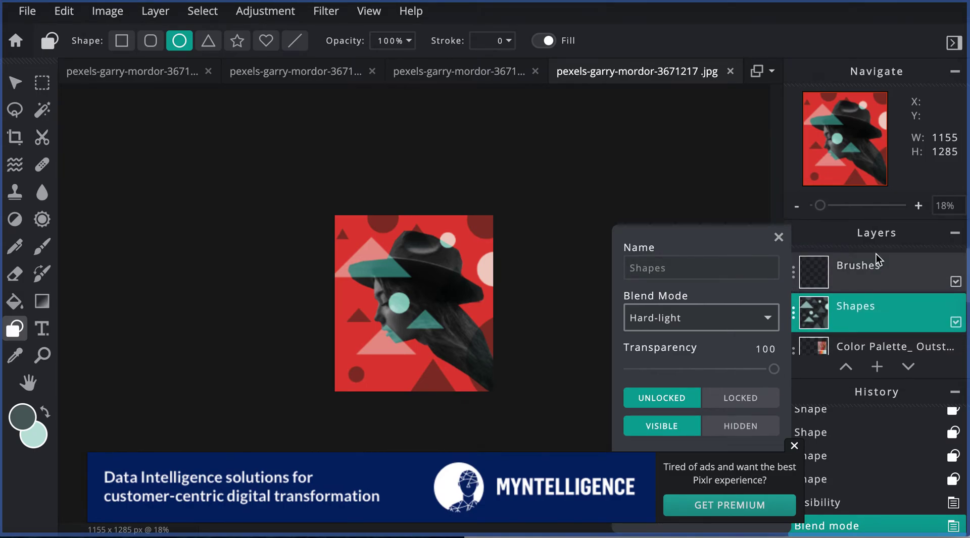
{"action": "left_click", "coordinate": [853, 283]}
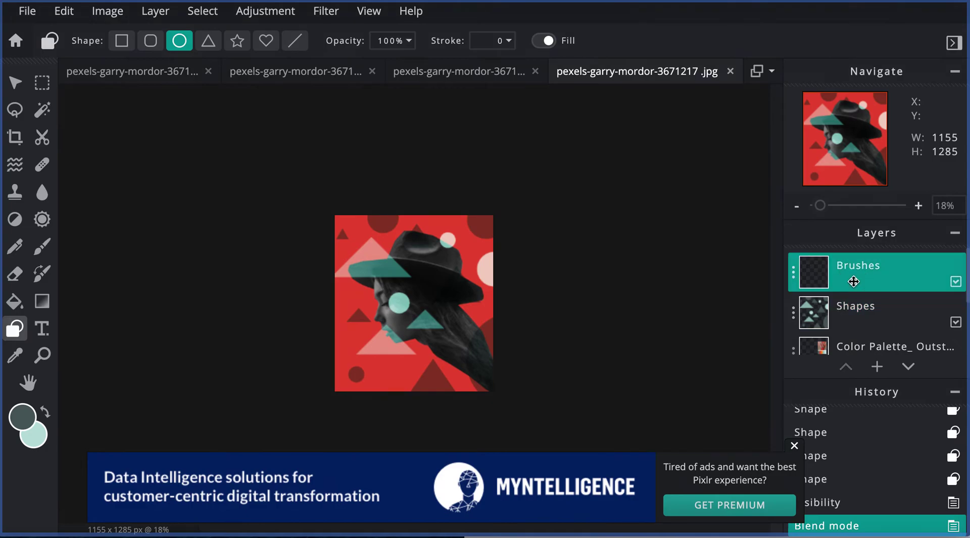
{"action": "left_click", "coordinate": [45, 414]}
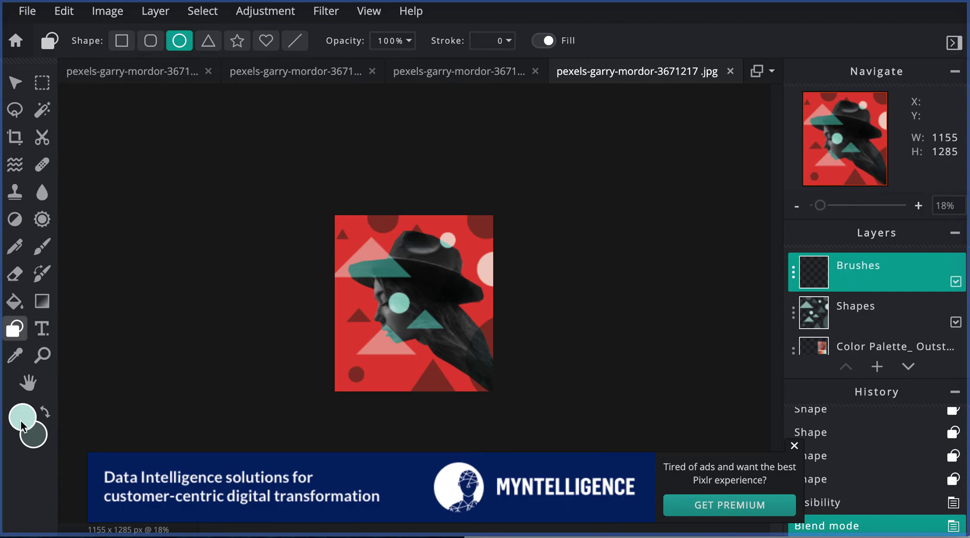
{"action": "left_click", "coordinate": [42, 250]}
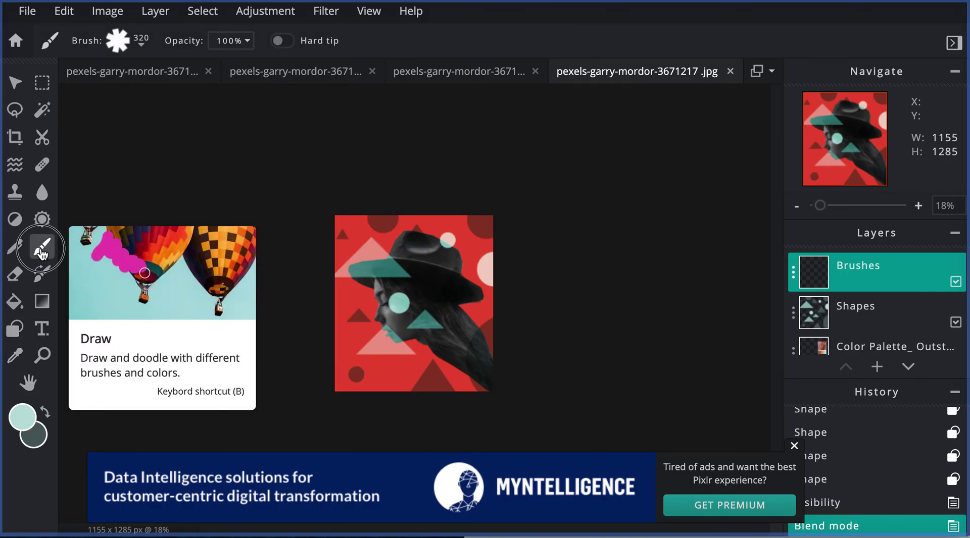
{"action": "left_click", "coordinate": [143, 49]}
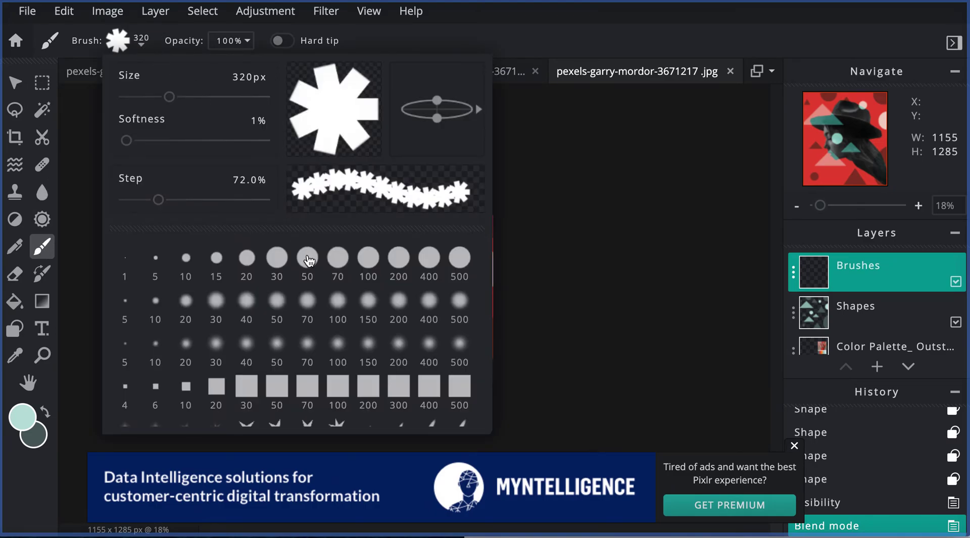
- Try a 166% step on the current brush, the four-point star tip, and the seven-point star tip with a 56% step
{"action": "left_click_drag", "start_coordinate": [159, 201], "coordinate": [203, 201]}
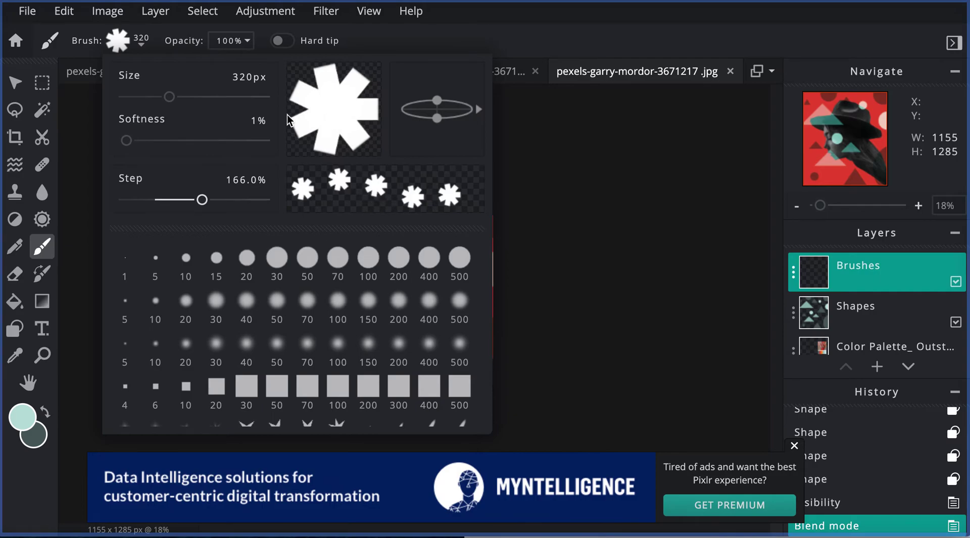
{"action": "scroll", "coordinate": [277, 326], "scroll_direction": "down", "scroll_amount": 2}
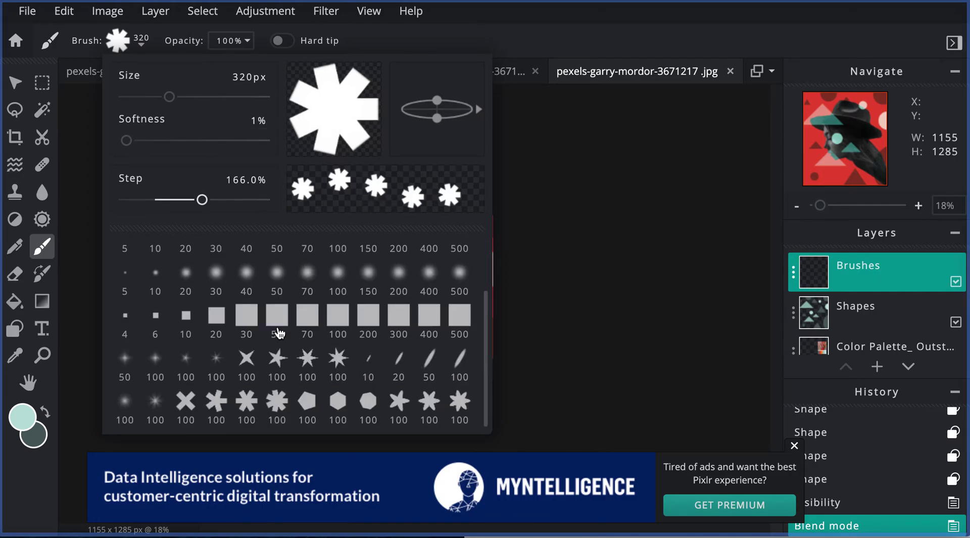
{"action": "left_click", "coordinate": [246, 359]}
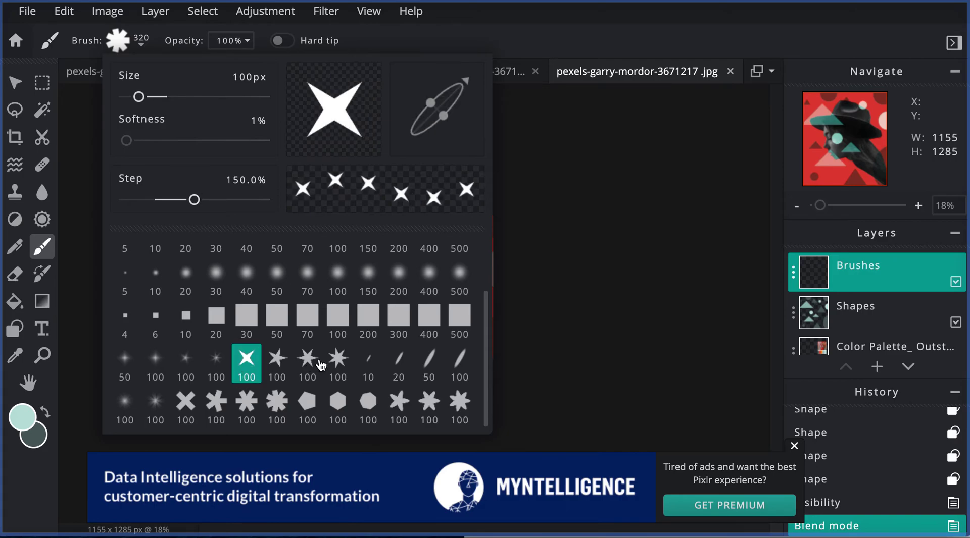
{"action": "left_click", "coordinate": [338, 360]}
{"action": "left_click_drag", "start_coordinate": [195, 202], "coordinate": [150, 204]}
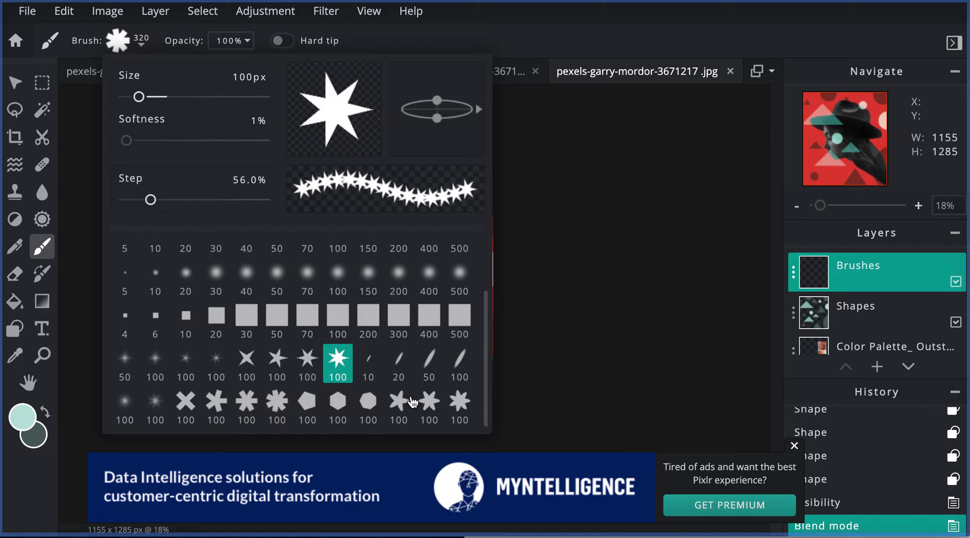
- Choose the hexagon brush tip and set its step to 89% and its size to 342 px
{"action": "left_click", "coordinate": [345, 408]}
{"action": "left_click_drag", "start_coordinate": [194, 203], "coordinate": [167, 207]}
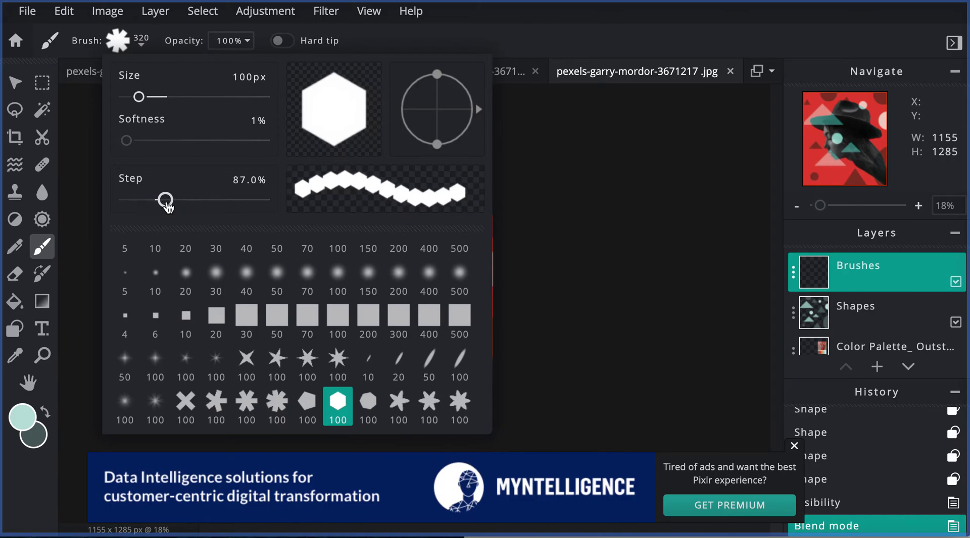
{"action": "left_click_drag", "start_coordinate": [140, 97], "coordinate": [172, 97]}
{"action": "left_click", "coordinate": [387, 39]}
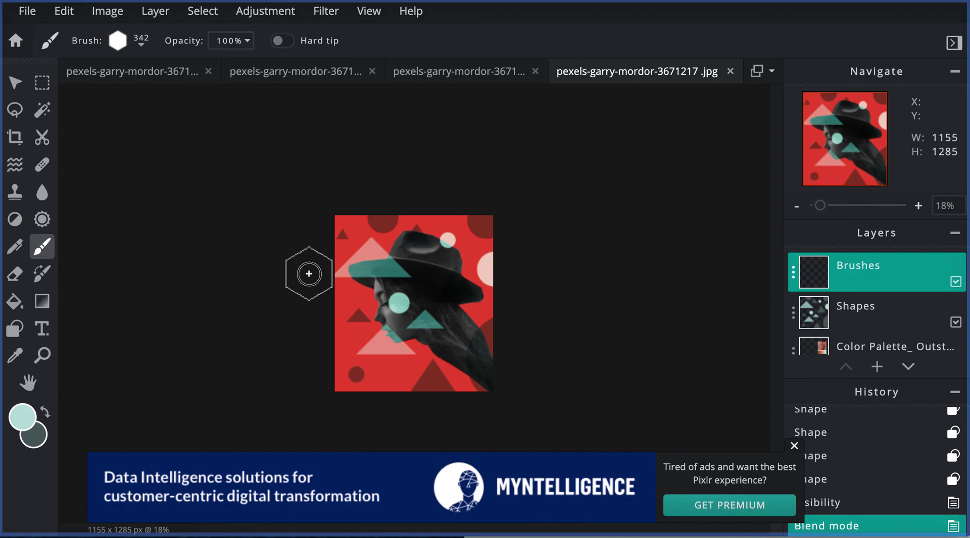
- Paint pale mint hexagon strokes across the top and bottom of the canvas, undoing an extra second pass along the top
{"action": "mouse_move", "coordinate": [326, 258]}
{"action": "left_mouse_down"}
{"action": "mouse_move", "coordinate": [385, 229]}
{"action": "mouse_move", "coordinate": [449, 217]}
{"action": "mouse_move", "coordinate": [551, 242]}
{"action": "mouse_move", "coordinate": [589, 217]}
{"action": "left_mouse_up"}
{"action": "left_click_drag", "start_coordinate": [395, 200], "coordinate": [280, 231]}
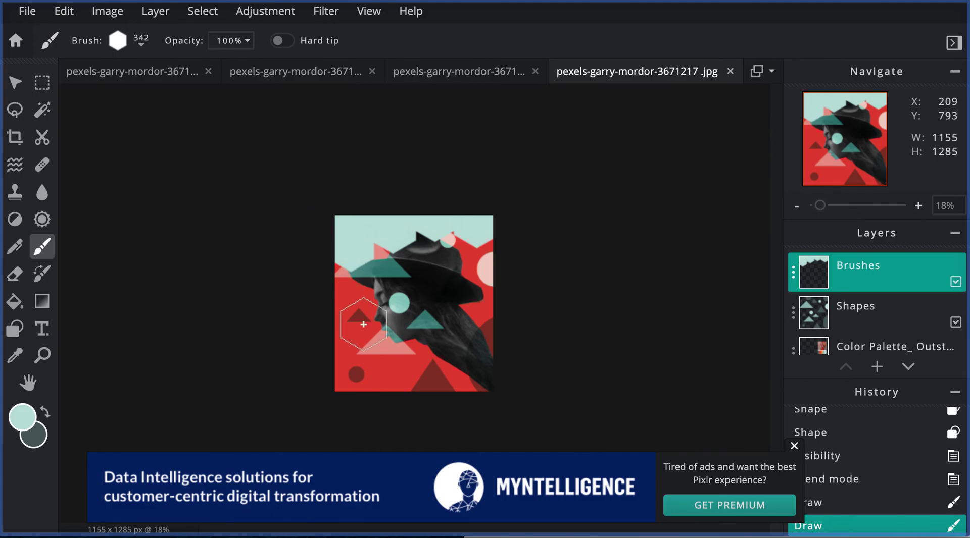
{"action": "key", "text": "ctrl+z"}
{"action": "mouse_move", "coordinate": [414, 404]}
{"action": "left_mouse_down"}
{"action": "mouse_move", "coordinate": [368, 411]}
{"action": "mouse_move", "coordinate": [346, 390]}
{"action": "mouse_move", "coordinate": [461, 348]}
{"action": "mouse_move", "coordinate": [577, 346]}
{"action": "left_mouse_up"}
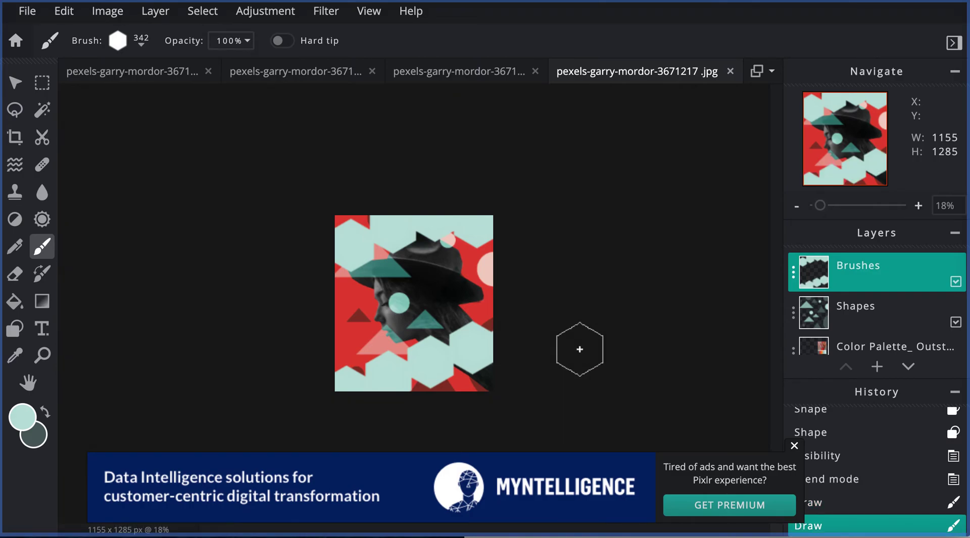
- Reduce the hexagon brush size to 186 px and paint a stroke along the canvas's bottom edge
{"action": "left_click", "coordinate": [147, 43]}
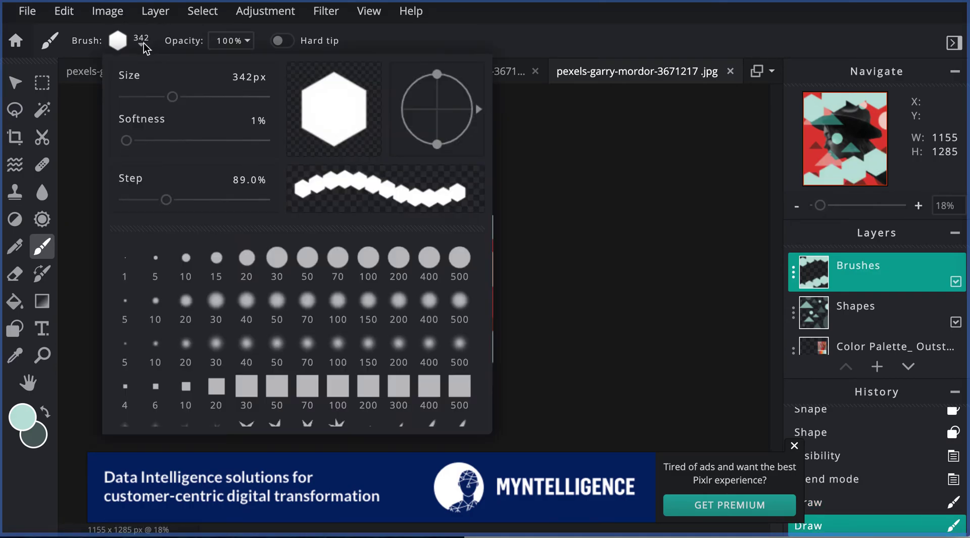
{"action": "left_click", "coordinate": [152, 98]}
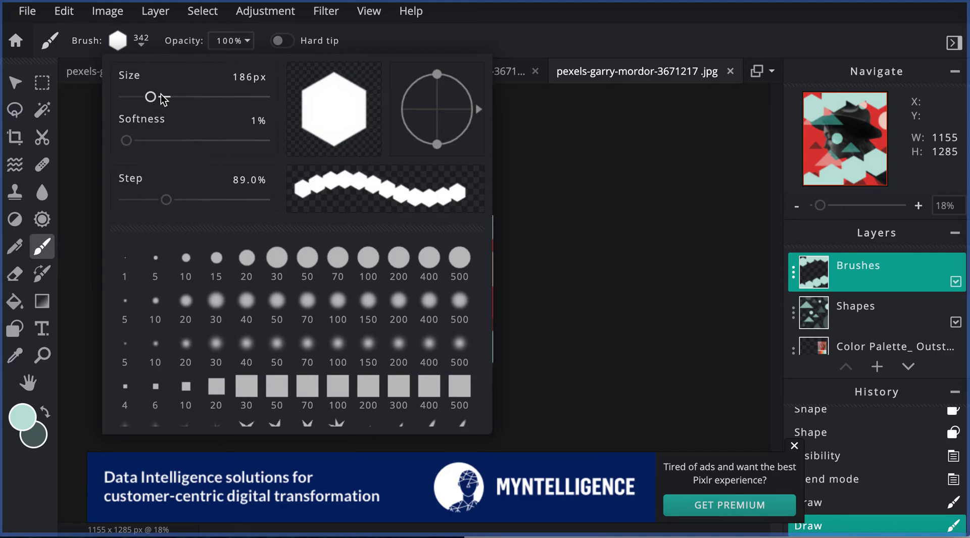
{"action": "left_click", "coordinate": [398, 24]}
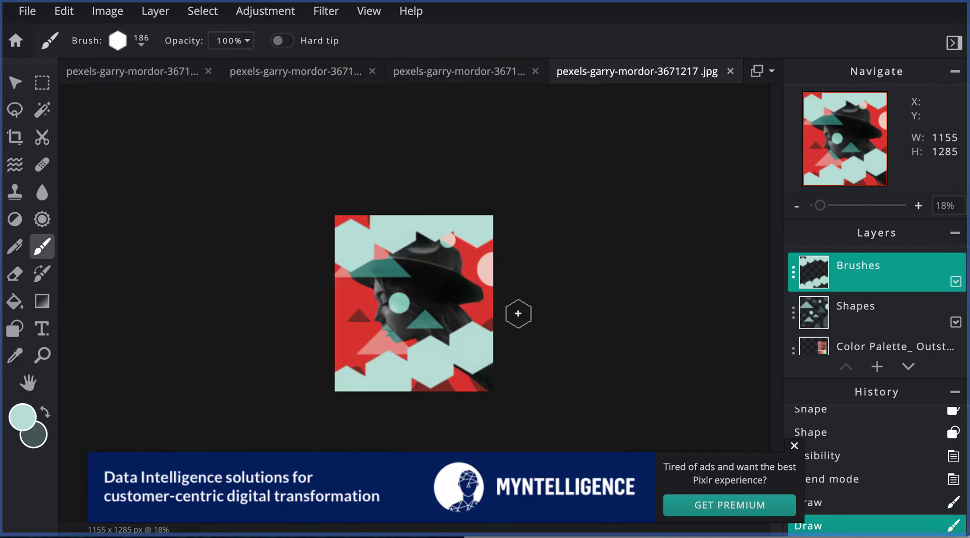
{"action": "mouse_move", "coordinate": [529, 399]}
{"action": "left_mouse_down"}
{"action": "mouse_move", "coordinate": [520, 412]}
{"action": "mouse_move", "coordinate": [469, 388]}
{"action": "mouse_move", "coordinate": [327, 400]}
{"action": "left_mouse_up"}
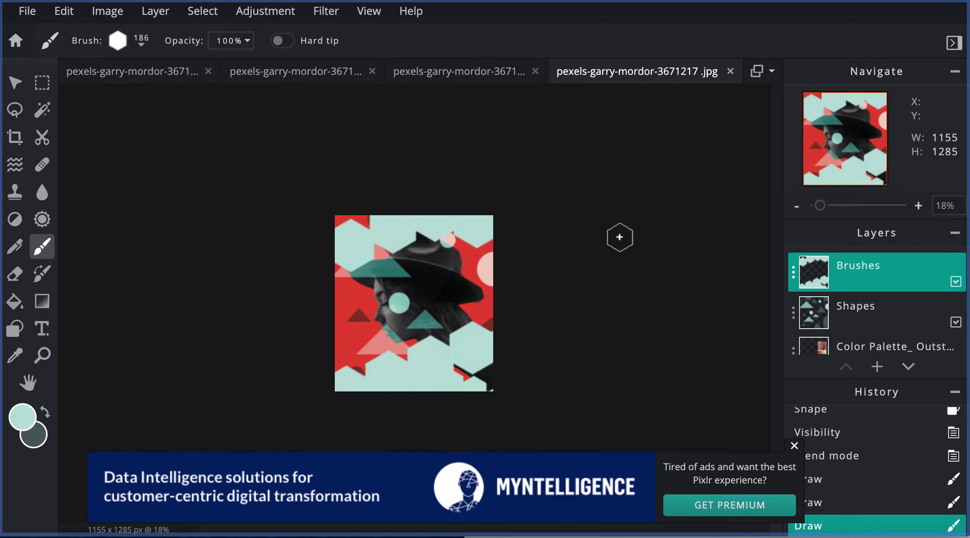
- Try the Multiply, Screen and Overlay blend modes on the Brushes layer
{"action": "left_click", "coordinate": [793, 275]}
{"action": "left_click", "coordinate": [752, 316]}
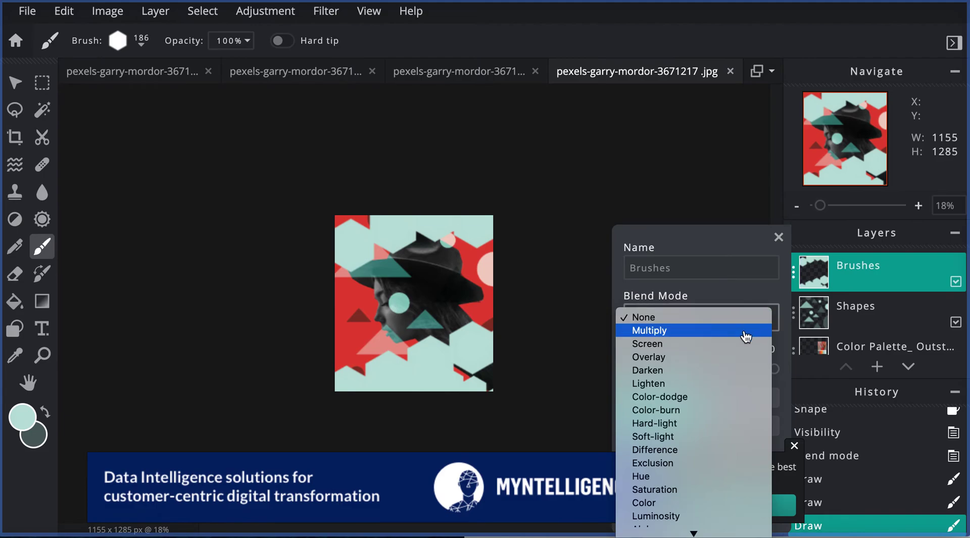
{"action": "key", "text": "Escape"}
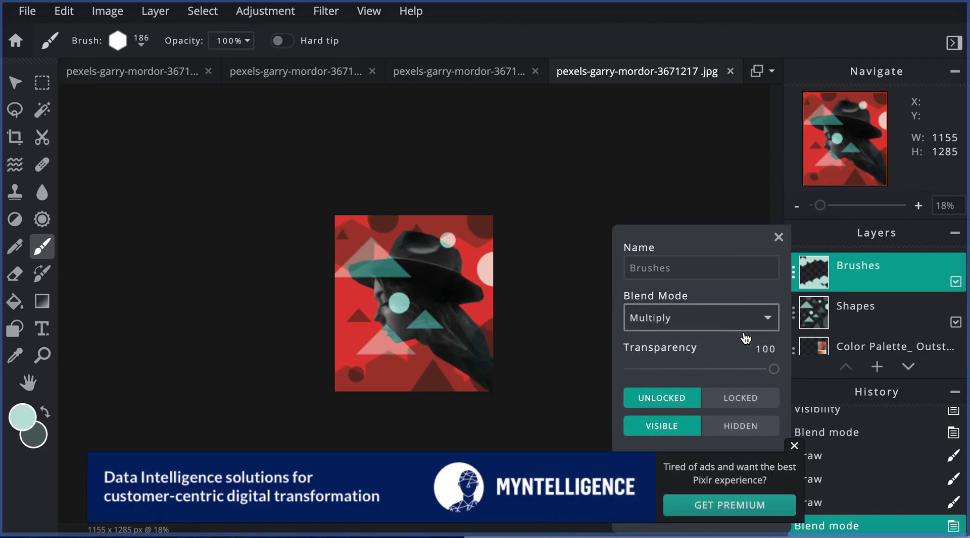
{"action": "left_click", "coordinate": [738, 317]}
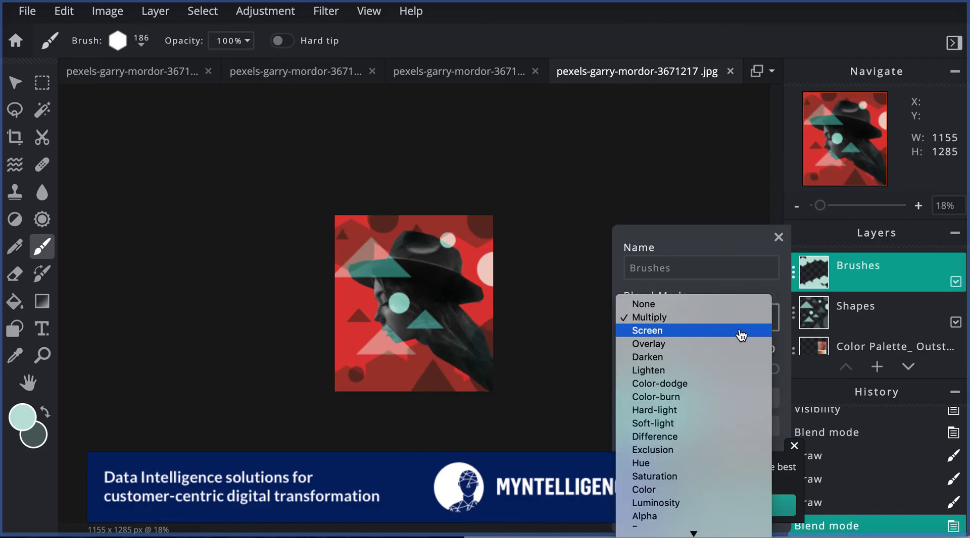
{"action": "left_click", "coordinate": [741, 331]}
{"action": "left_click", "coordinate": [737, 317]}
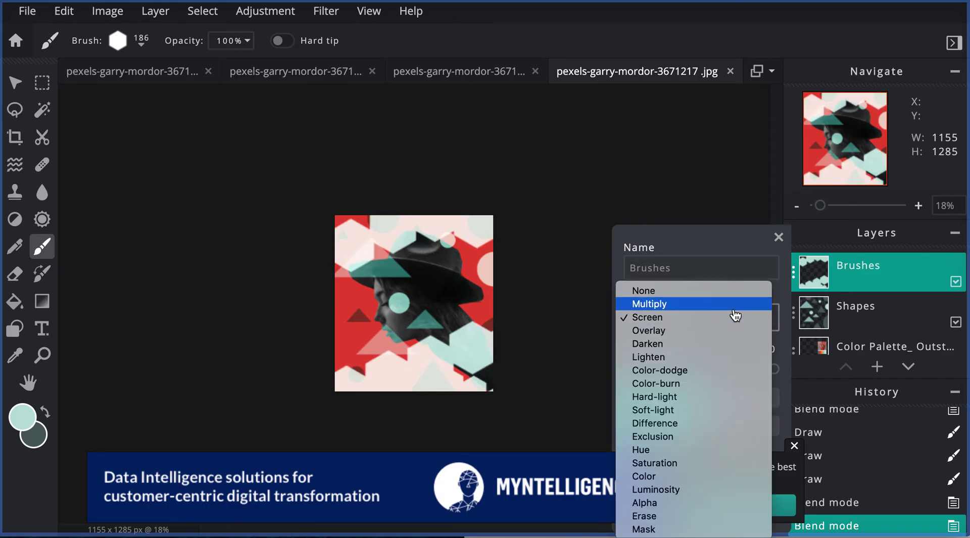
{"action": "left_click", "coordinate": [732, 331]}
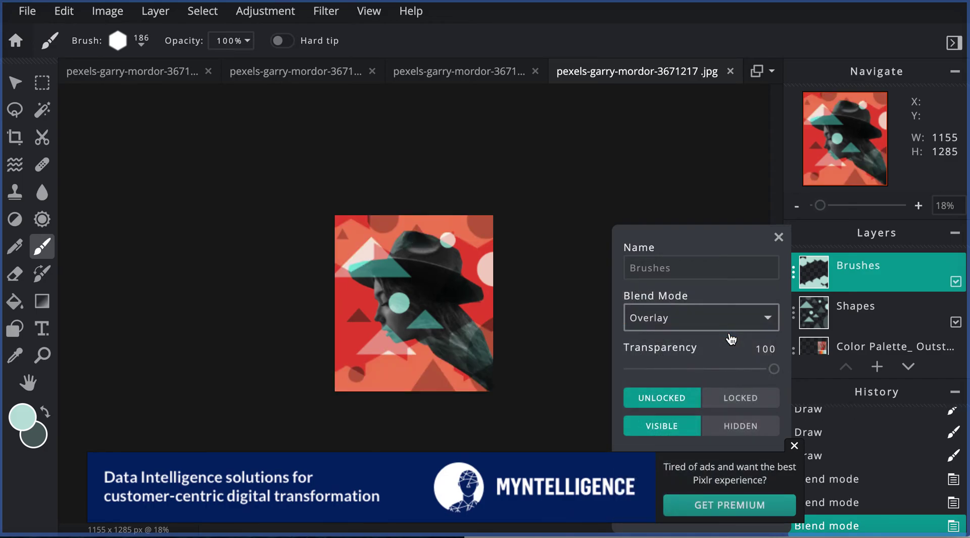
- Set the Brushes layer's blend mode to Hue and its transparency to 78
{"action": "left_click", "coordinate": [733, 326]}
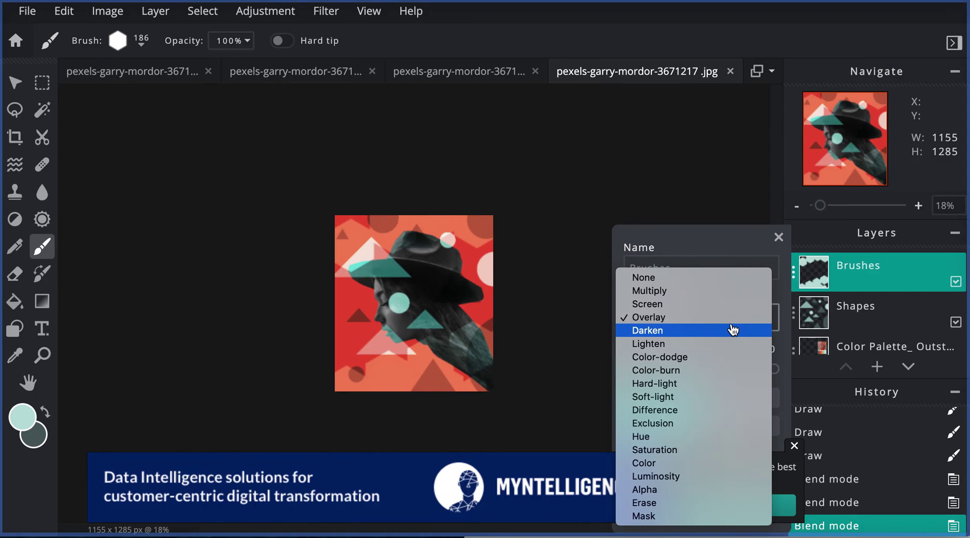
{"action": "left_click", "coordinate": [726, 438]}
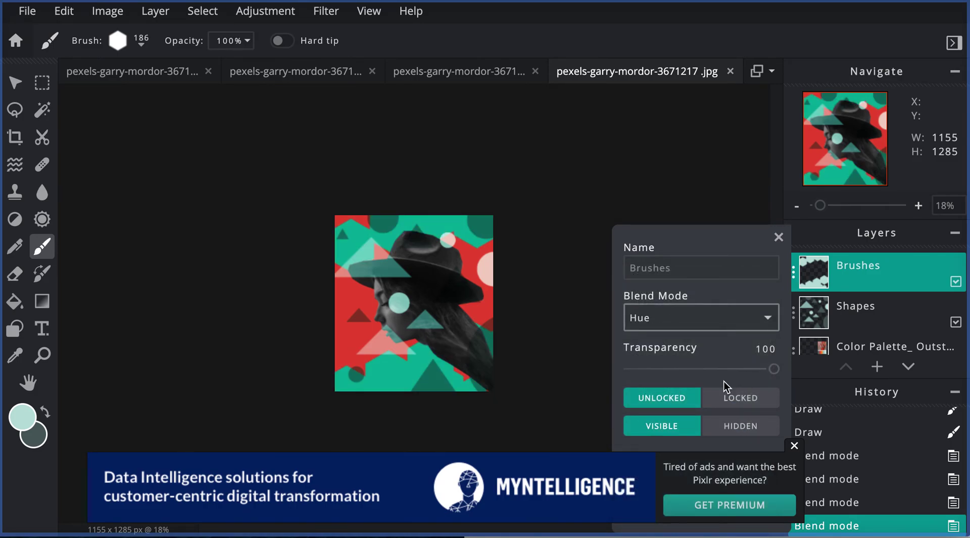
{"action": "left_click_drag", "start_coordinate": [770, 372], "coordinate": [743, 374]}
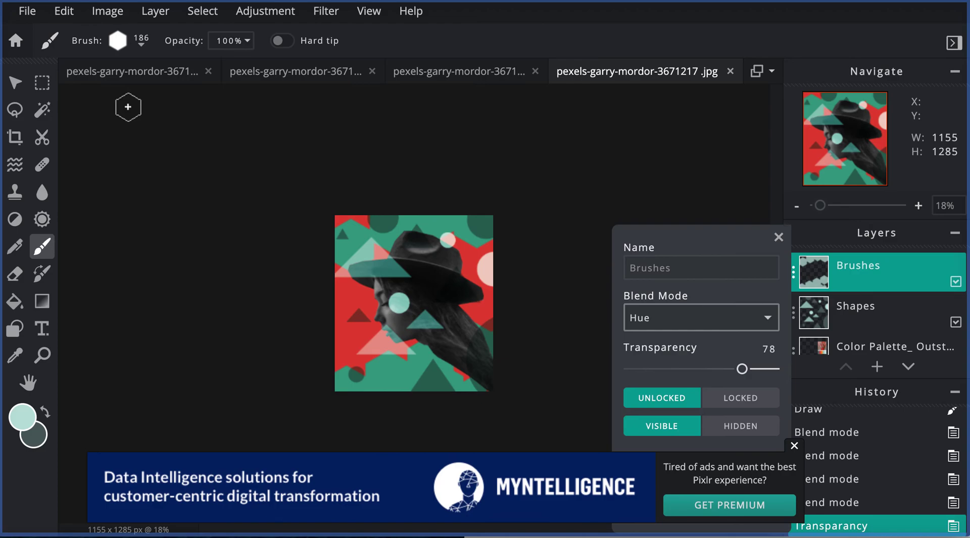
{"action": "left_click", "coordinate": [28, 13]}
{"action": "mouse_move", "coordinate": [96, 23]}
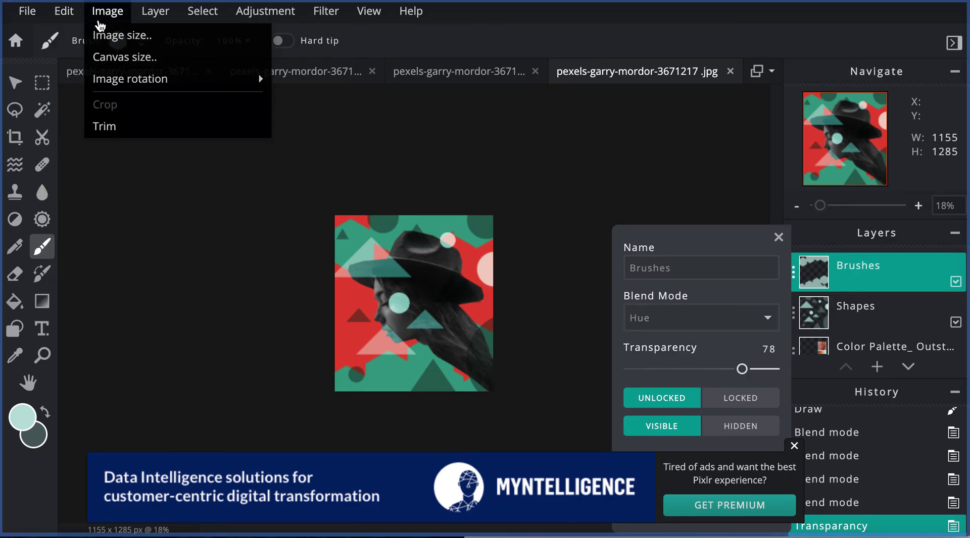
{"action": "mouse_move", "coordinate": [149, 15]}
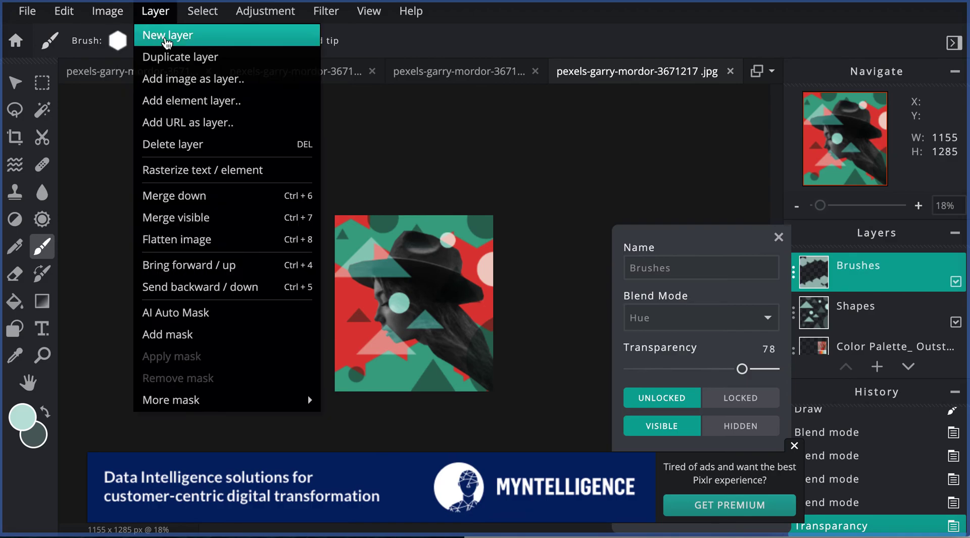
{"action": "left_click", "coordinate": [176, 79]}
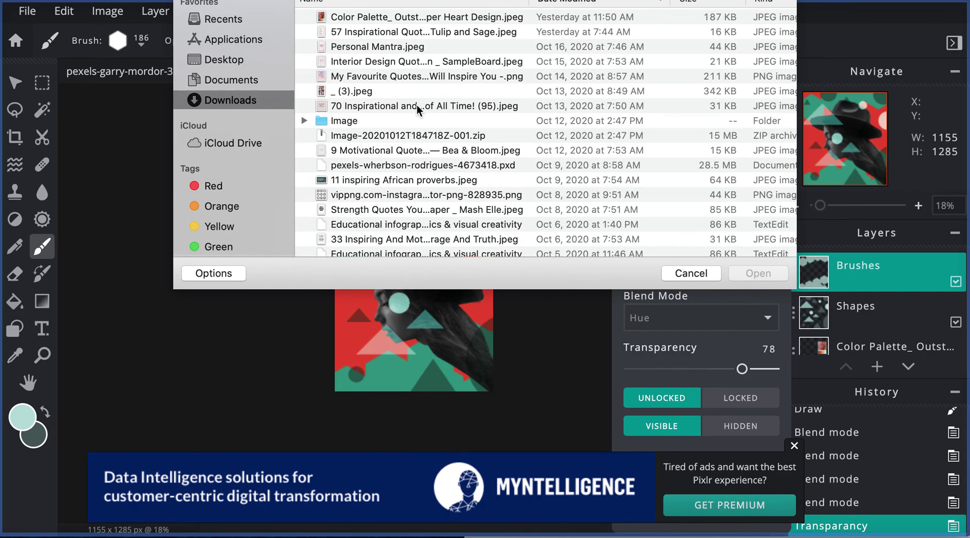
{"action": "scroll", "coordinate": [416, 105], "scroll_direction": "down", "scroll_amount": 2}
{"action": "scroll", "coordinate": [417, 105], "scroll_direction": "up", "scroll_amount": 3}
{"action": "left_click", "coordinate": [699, 276]}
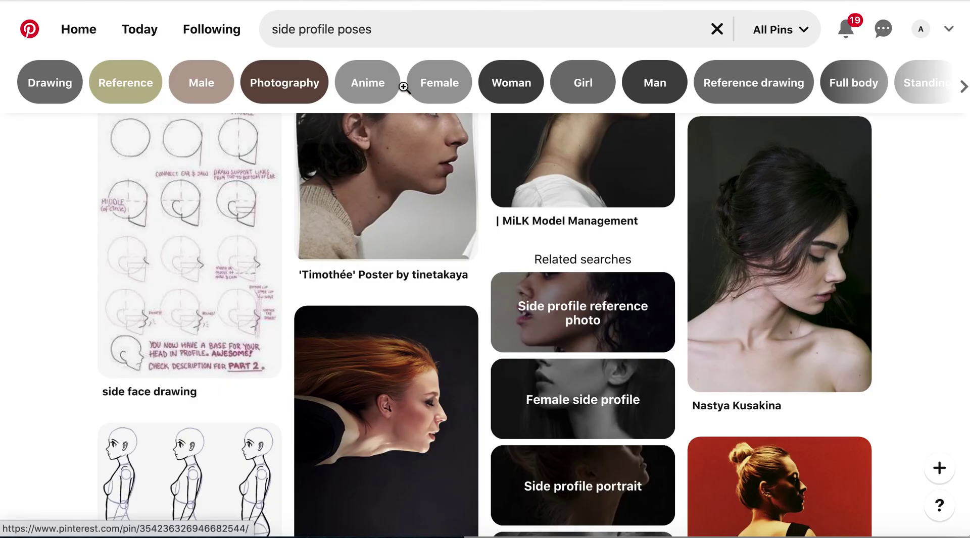
- Switch to Pinterest and search for "texture"
{"action": "left_click", "coordinate": [370, 29]}
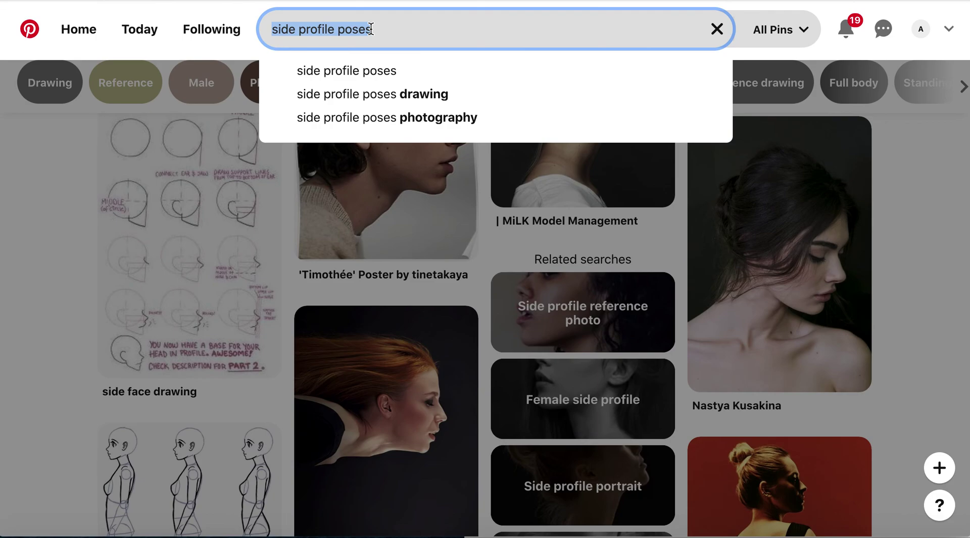
{"action": "type", "text": "te"}
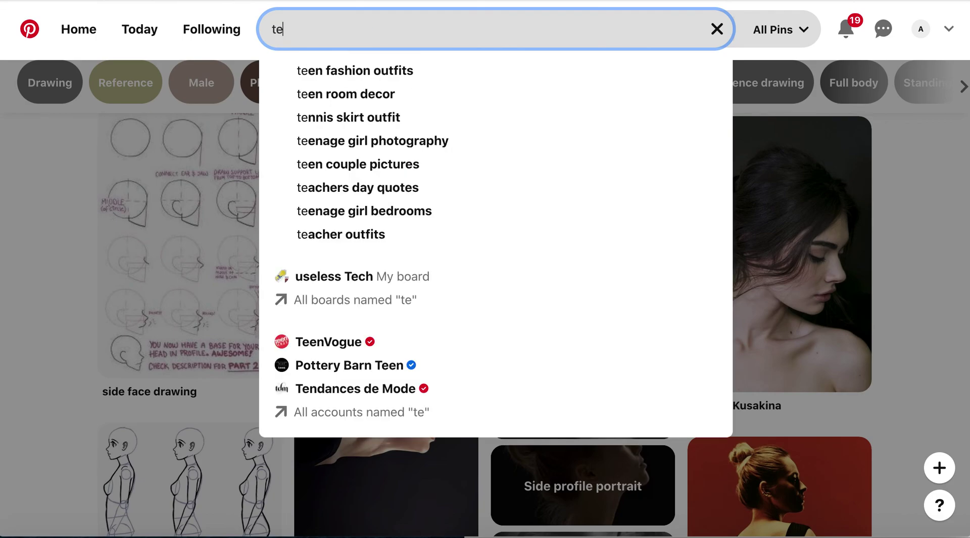
{"action": "type", "text": "xture"}
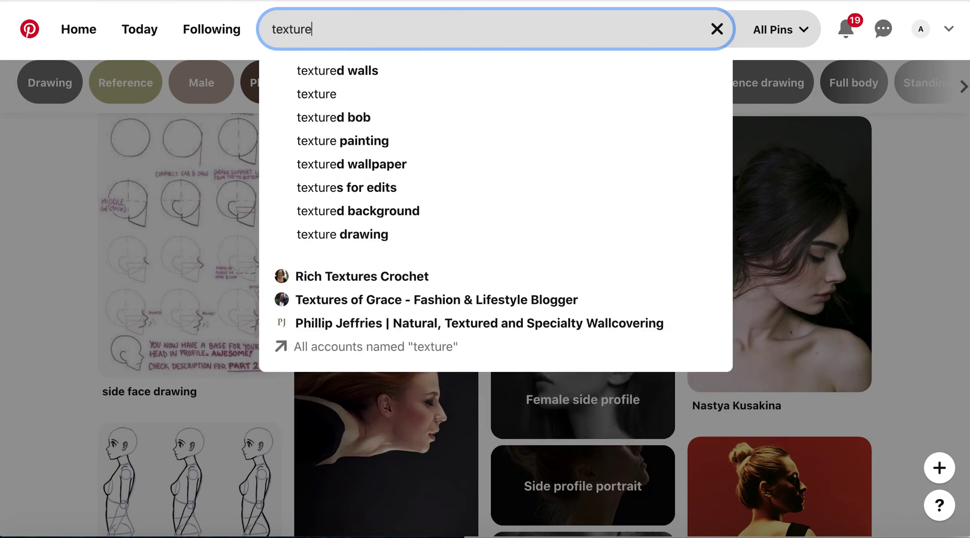
{"action": "key", "text": "Return"}
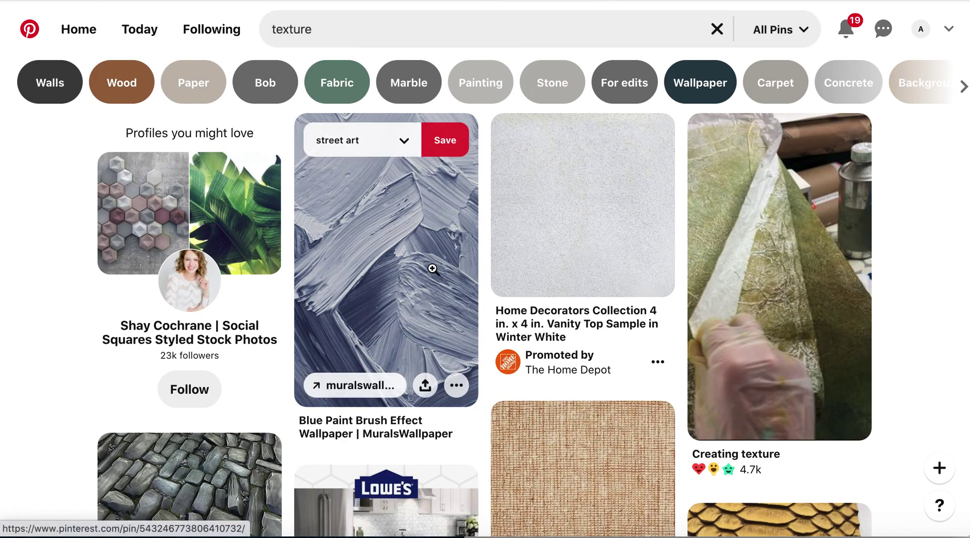
- Find the orange fungi close-up pin among the texture results, open it and download its image
{"action": "scroll", "coordinate": [432, 268], "scroll_direction": "down", "scroll_amount": 8}
{"action": "scroll", "coordinate": [432, 268], "scroll_direction": "down", "scroll_amount": 4}
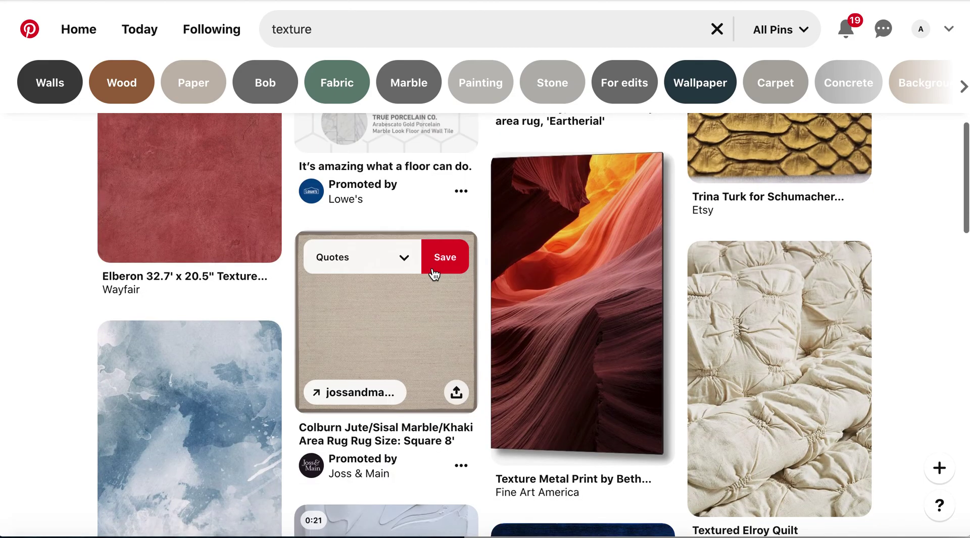
{"action": "scroll", "coordinate": [434, 273], "scroll_direction": "down", "scroll_amount": 8}
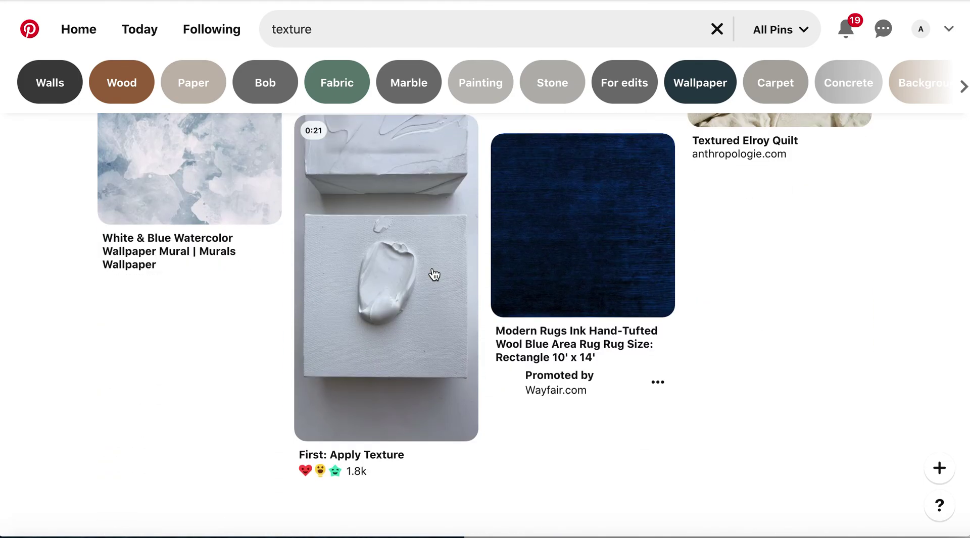
{"action": "scroll", "coordinate": [434, 274], "scroll_direction": "down", "scroll_amount": 6}
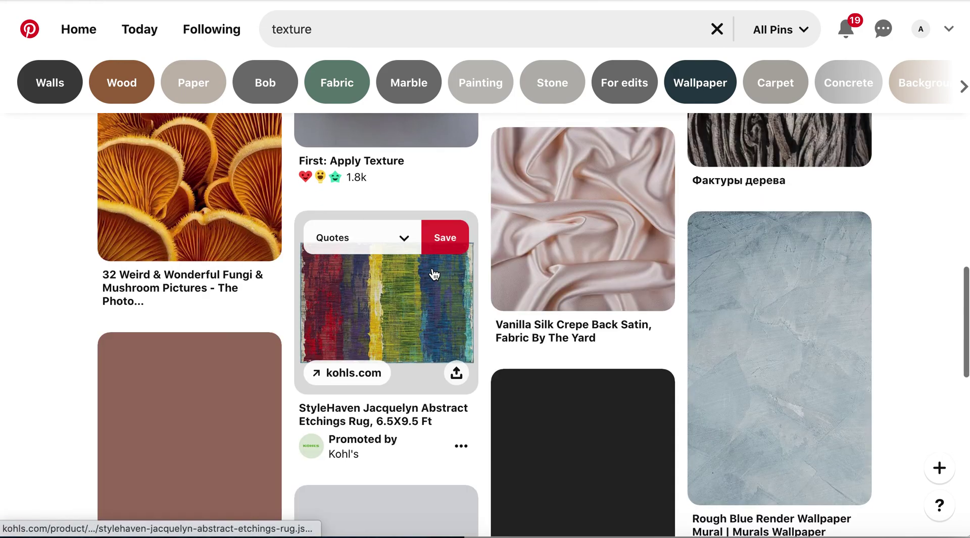
{"action": "left_click", "coordinate": [172, 213]}
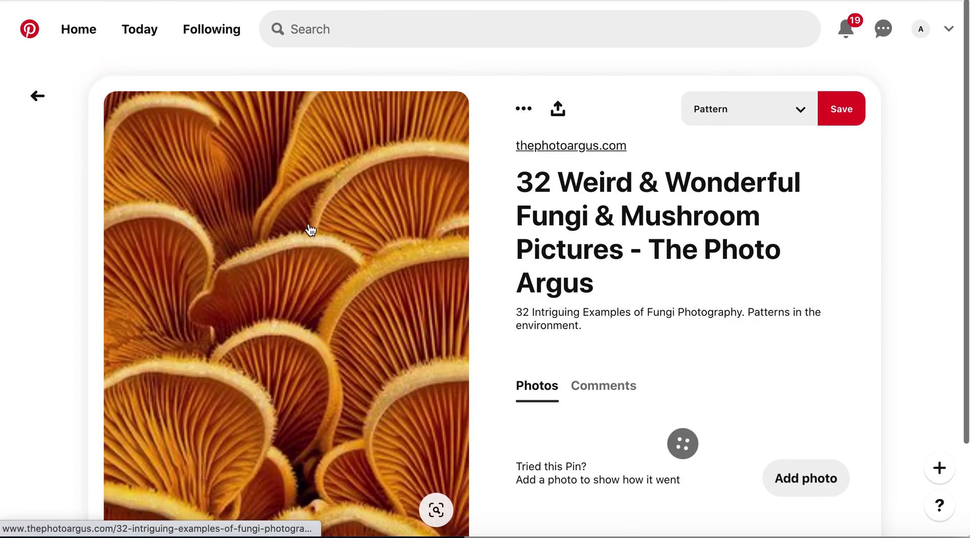
{"action": "left_click", "coordinate": [528, 119]}
{"action": "left_click", "coordinate": [526, 158]}
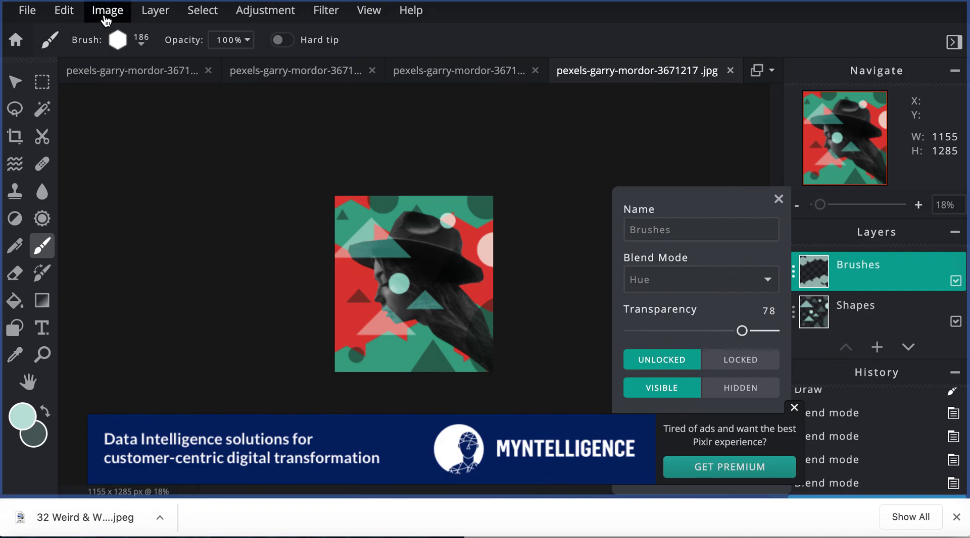
- Switch back to Pixlr and add the downloaded "32 Weird & Wonderful Fungi" image as a new layer
{"action": "left_click", "coordinate": [152, 23]}
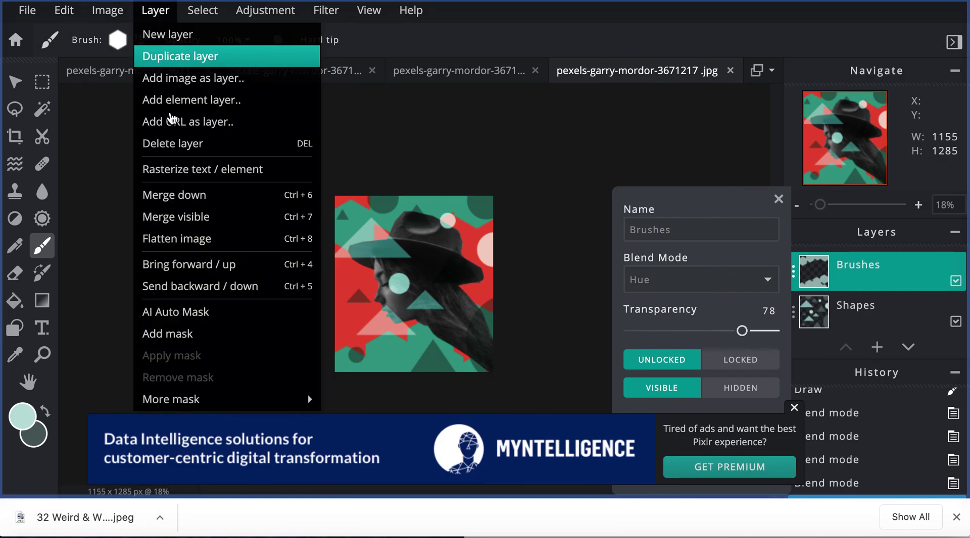
{"action": "left_click", "coordinate": [190, 81]}
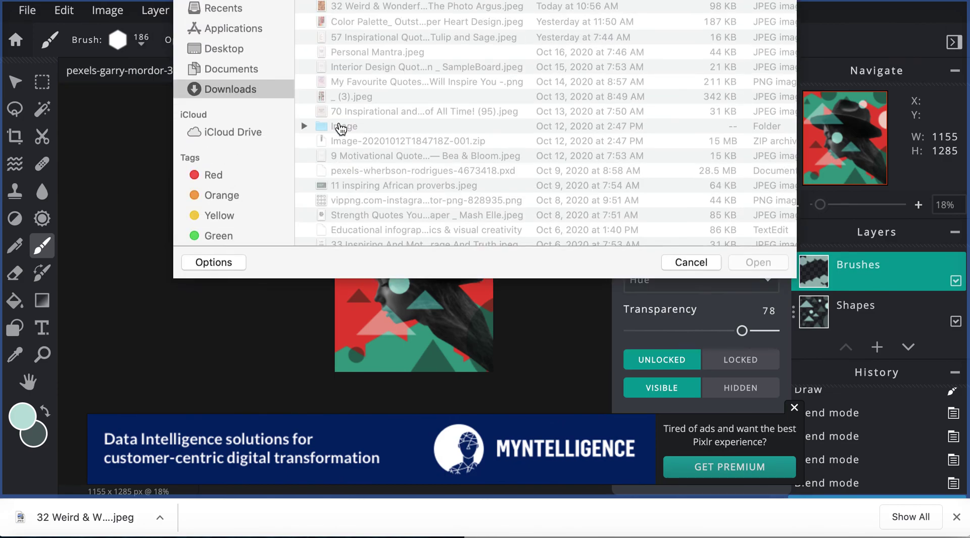
{"action": "double_click", "coordinate": [382, 19]}
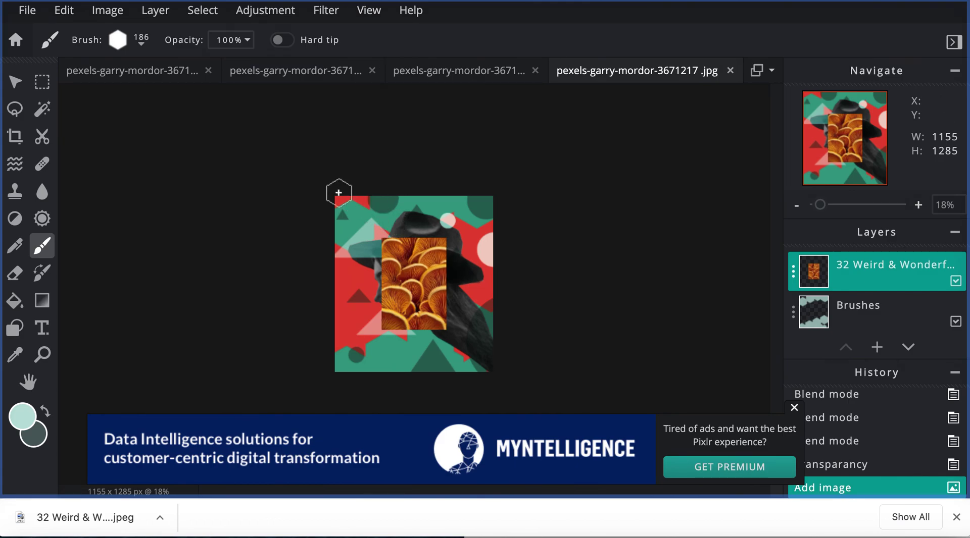
- Enlarge the fungi image proportionally to about 1318 by 1860 px so that it covers the whole canvas
{"action": "left_click", "coordinate": [15, 81]}
{"action": "left_click_drag", "start_coordinate": [381, 239], "coordinate": [312, 198]}
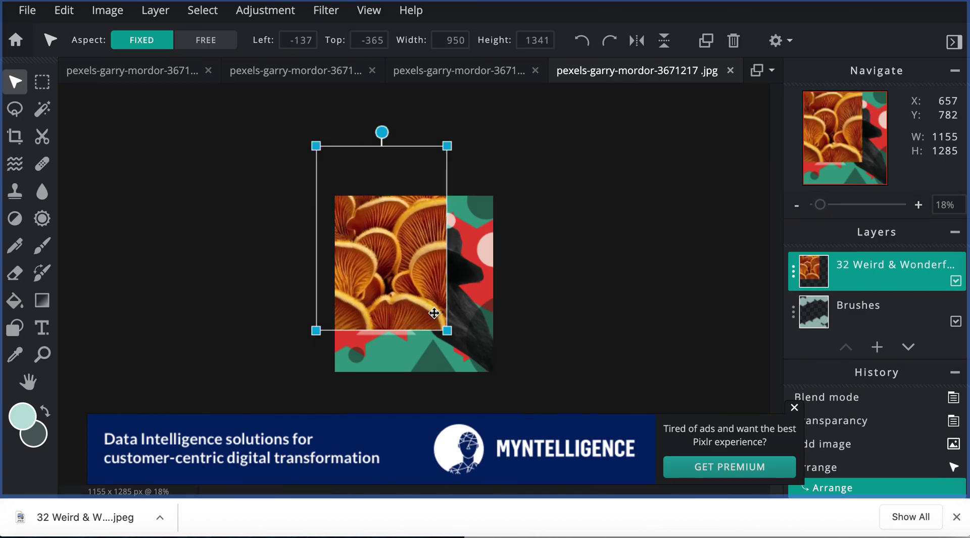
{"action": "left_click_drag", "start_coordinate": [455, 338], "coordinate": [495, 373]}
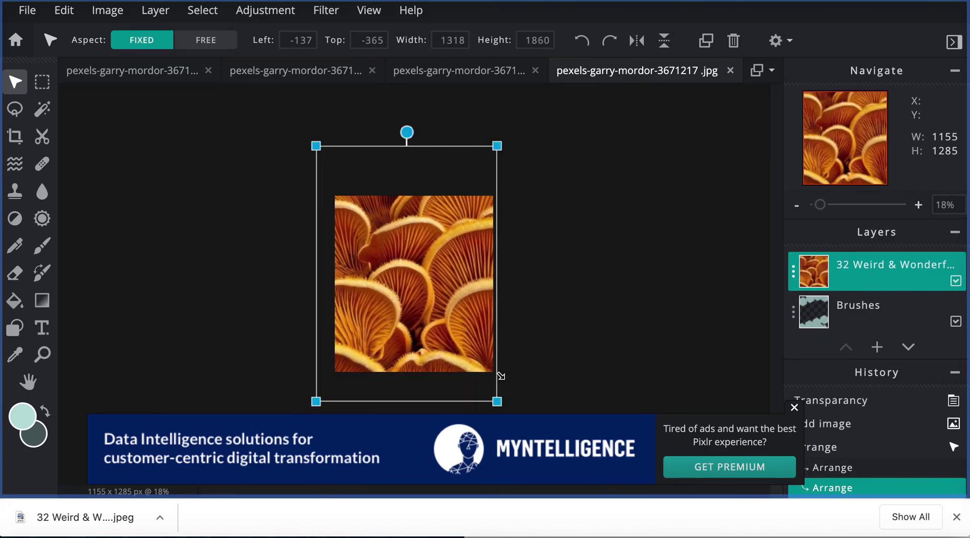
- Set the fungi layer's blend mode to Soft-light
{"action": "left_click", "coordinate": [793, 273]}
{"action": "left_click", "coordinate": [751, 274]}
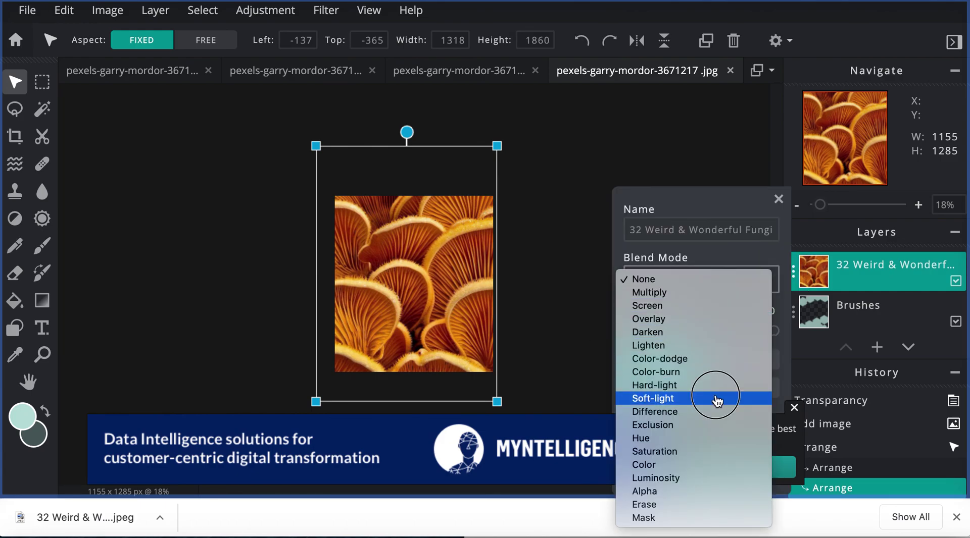
{"action": "left_click", "coordinate": [717, 399]}
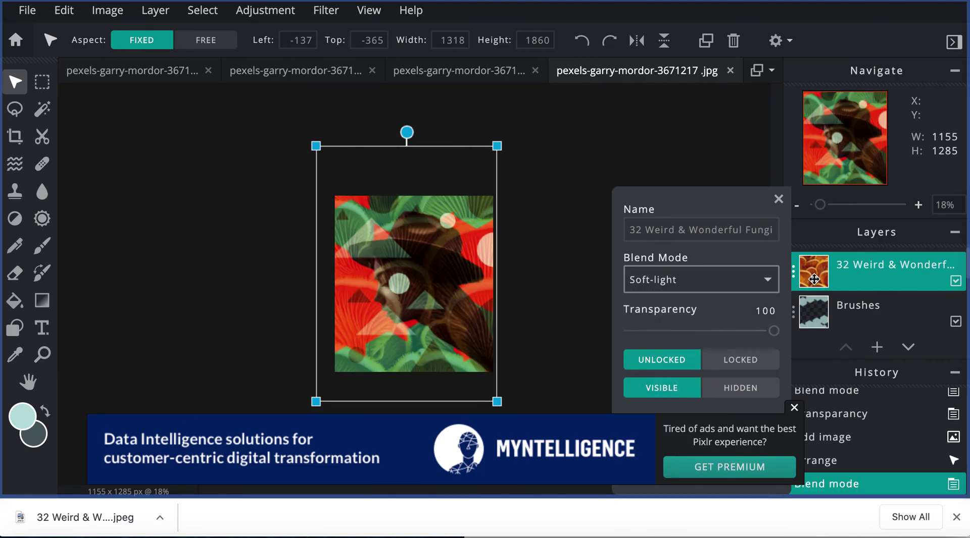
- Close the layer settings and move the fungi layer beneath the Model layer, directly above the red BG layer
{"action": "mouse_move", "coordinate": [821, 273]}
{"action": "left_mouse_down"}
{"action": "mouse_move", "coordinate": [822, 328]}
{"action": "mouse_move", "coordinate": [823, 309]}
{"action": "left_mouse_up"}
{"action": "left_click", "coordinate": [778, 200]}
{"action": "left_click_drag", "start_coordinate": [812, 273], "coordinate": [814, 306]}
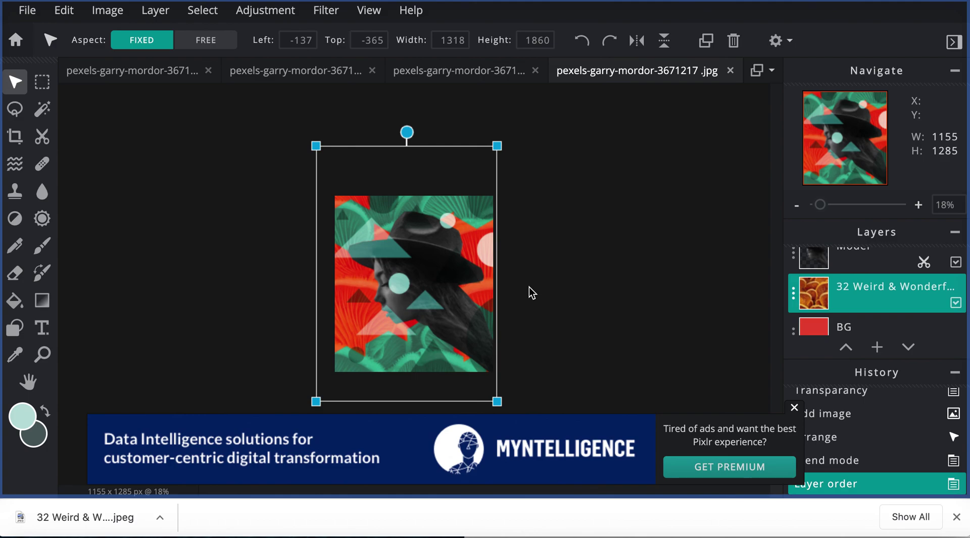
{"action": "scroll", "coordinate": [414, 282], "scroll_direction": "down", "scroll_amount": 4}
{"action": "scroll", "coordinate": [414, 282], "scroll_direction": "up", "scroll_amount": 6}
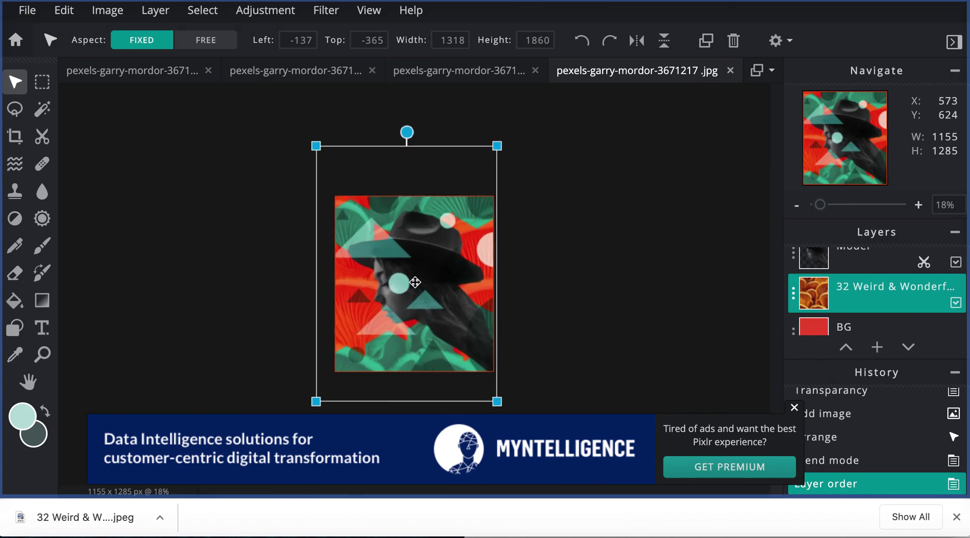